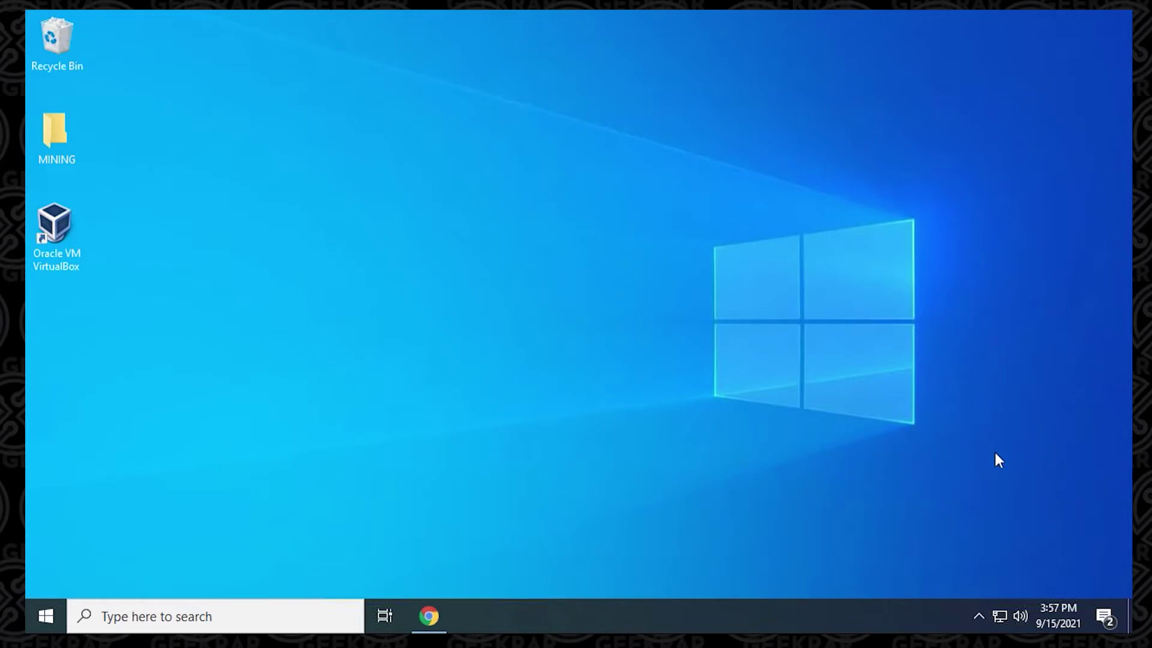
# Step: Search Google for 7zip in Chrome
pyautogui.click(430, 616)
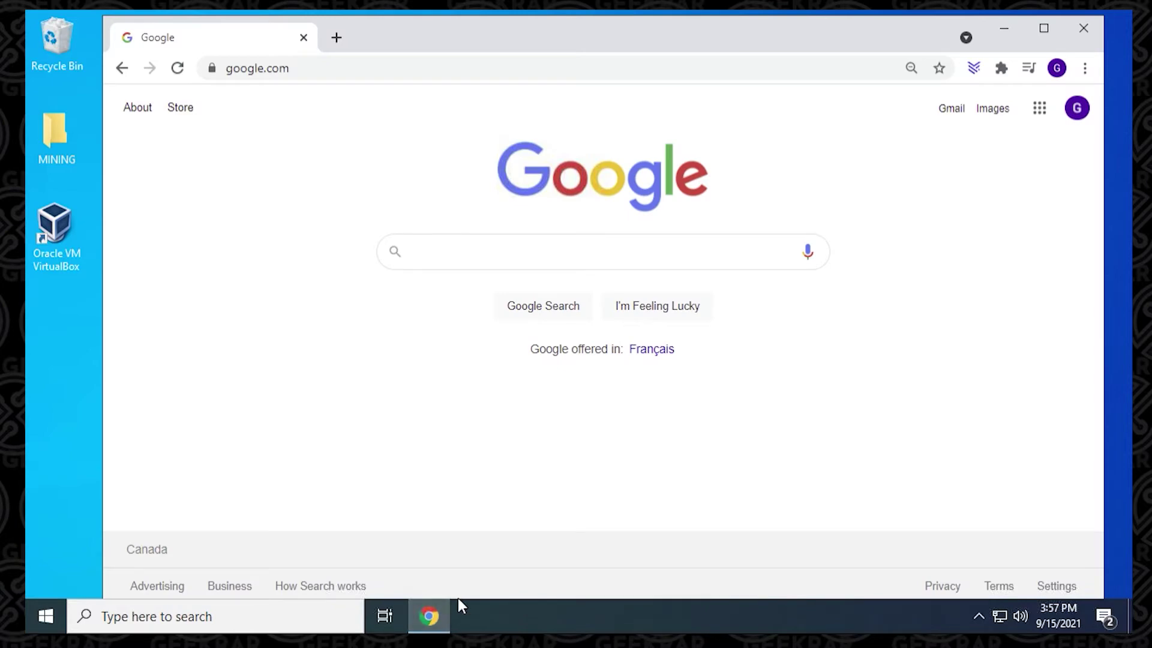
pyautogui.write('7zip')
pyautogui.press('Return')
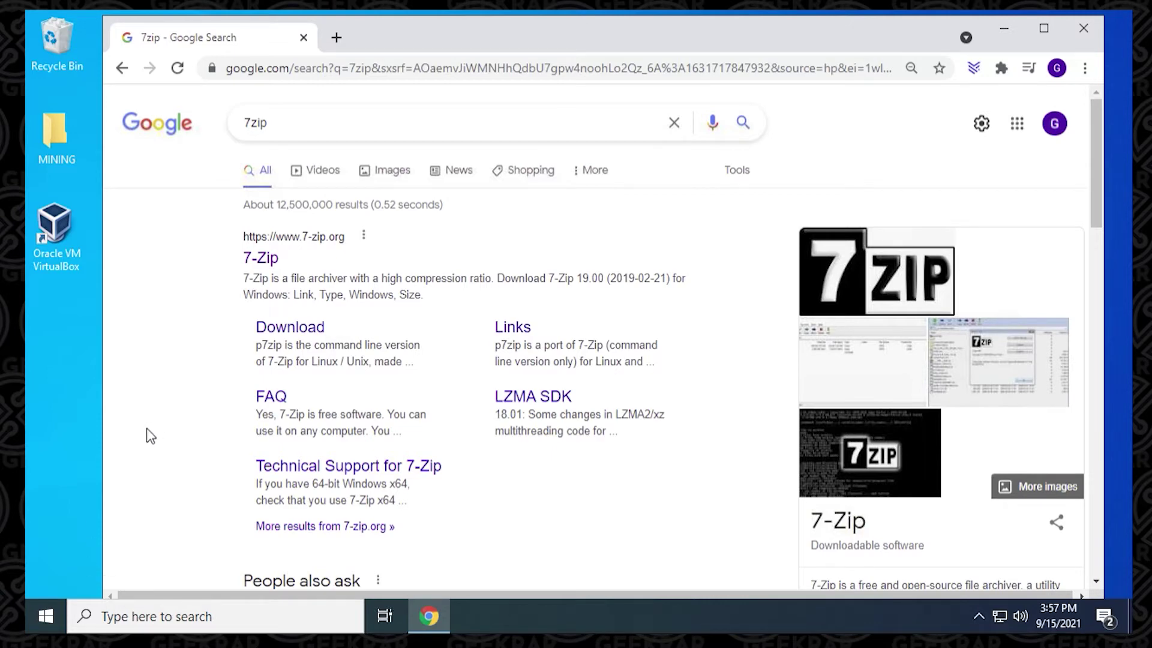
# Step: From 7-zip.org, download the 64-bit 7-Zip 19.00 installer (7z1900-x64.exe) and launch it
pyautogui.click(271, 262)
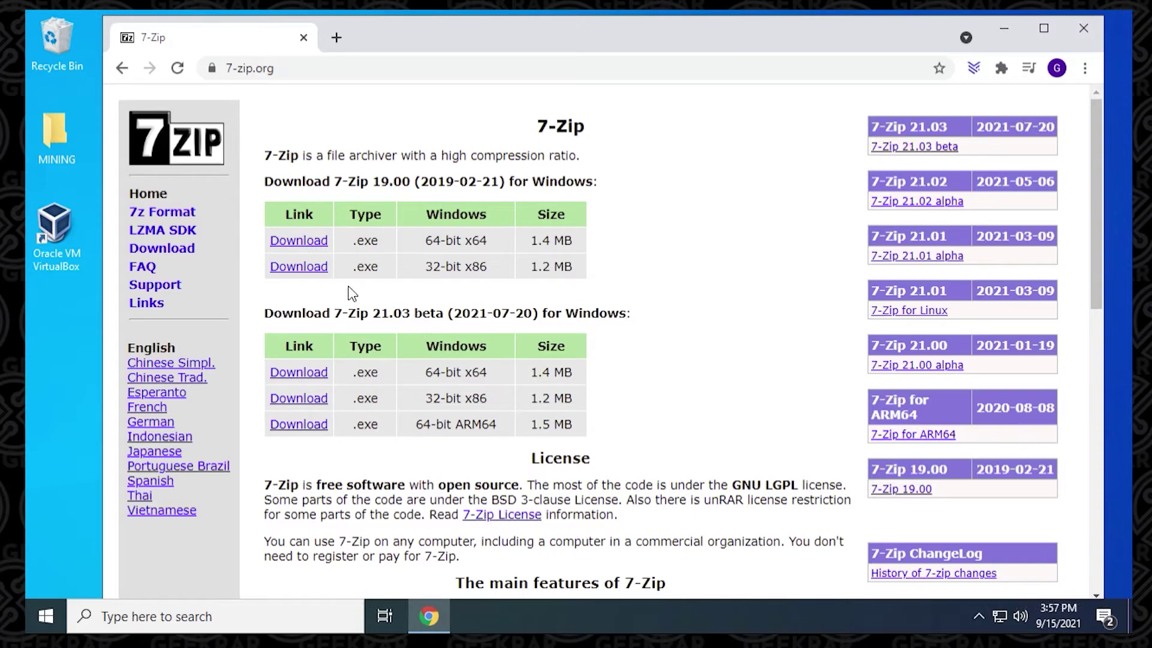
pyautogui.click(300, 241)
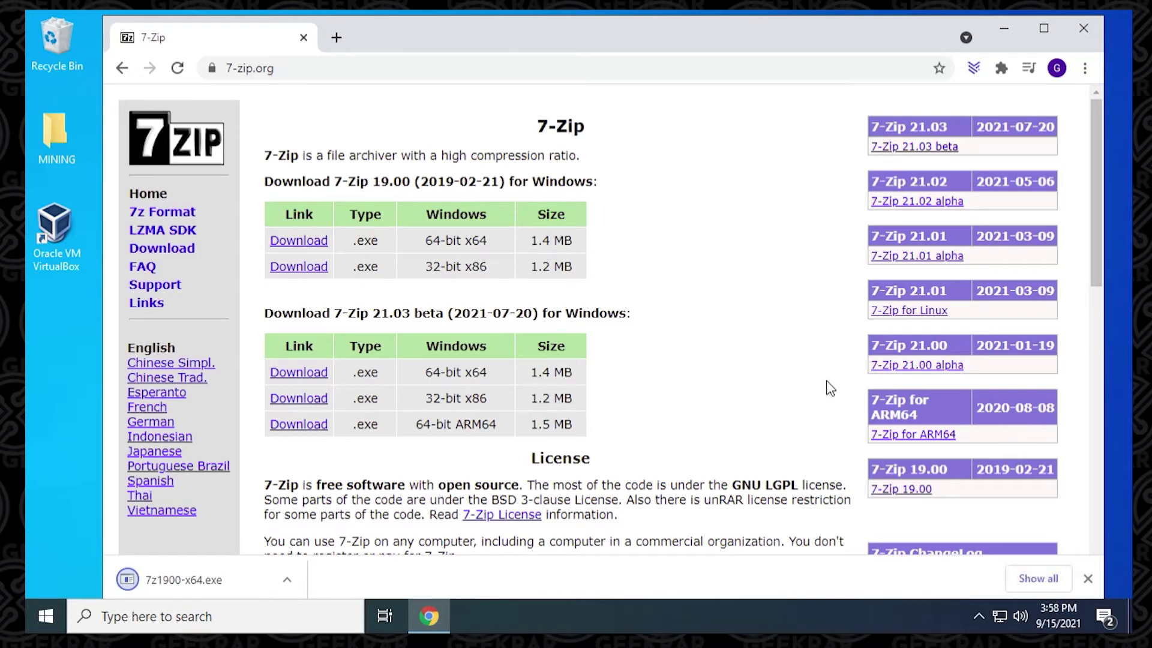
pyautogui.click(210, 584)
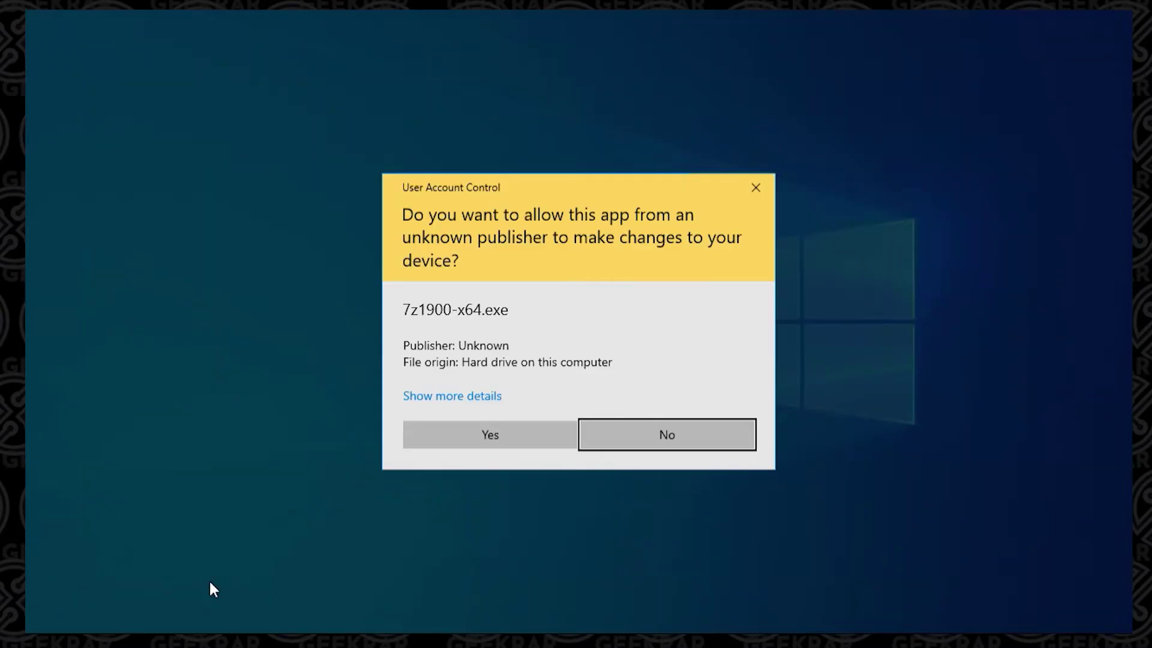
# Step: Install 7-Zip 19.00 x64 to C:\Program Files\7-Zip\, close setup, and minimize Chrome
pyautogui.click(451, 442)
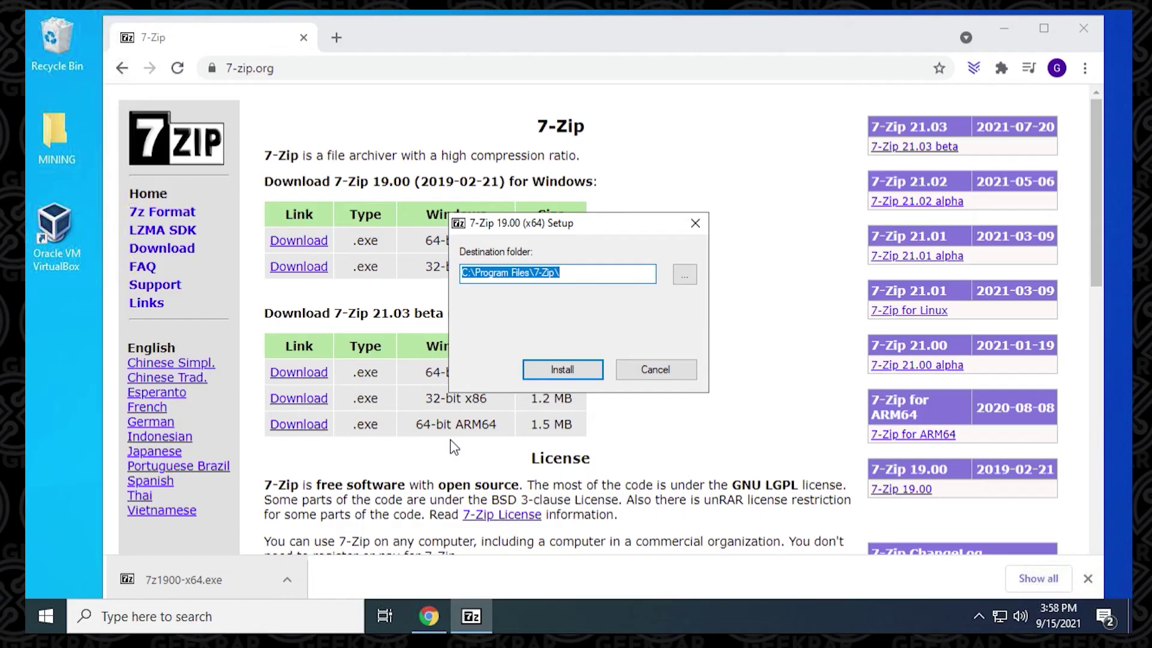
pyautogui.click(582, 370)
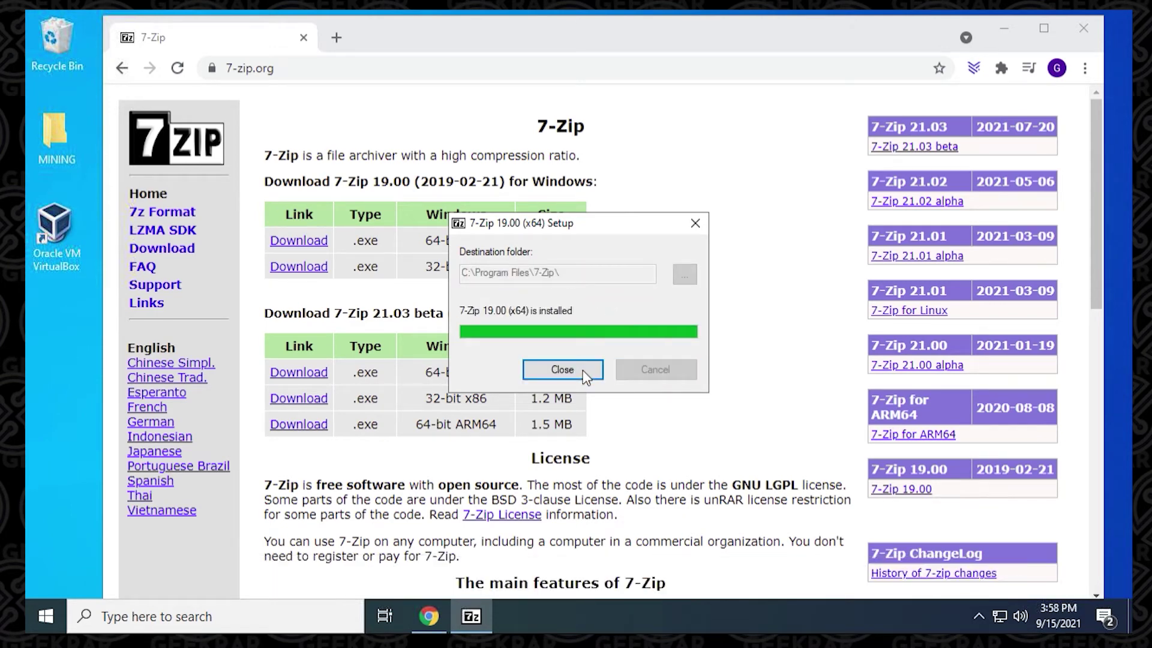
pyautogui.click(583, 370)
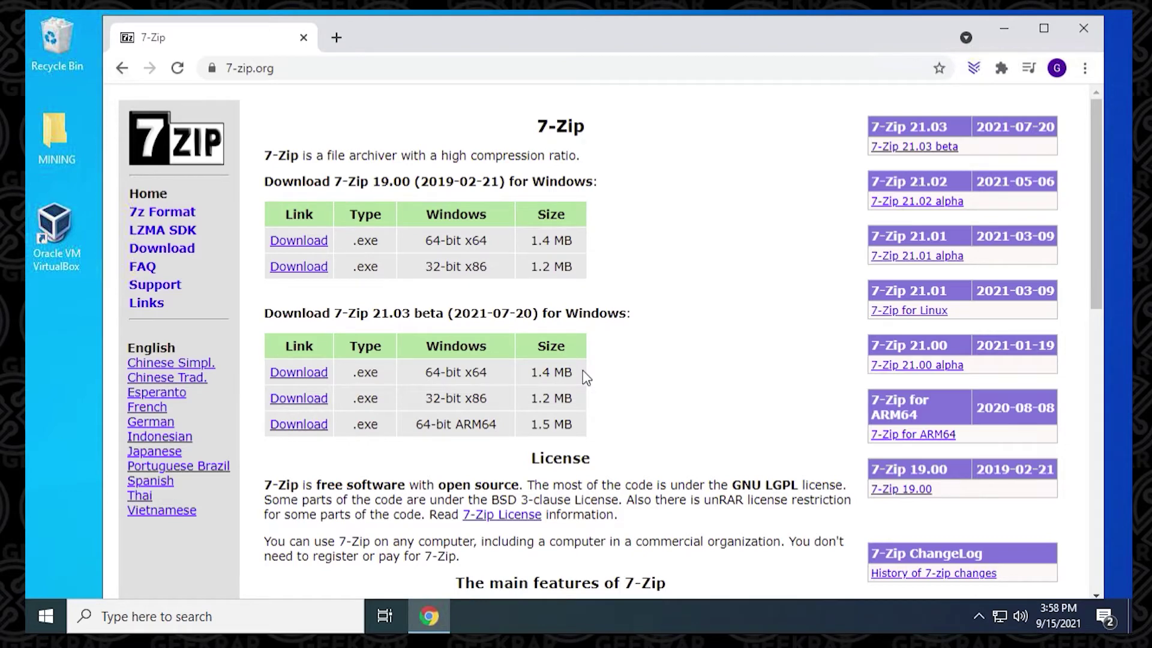
pyautogui.click(1008, 30)
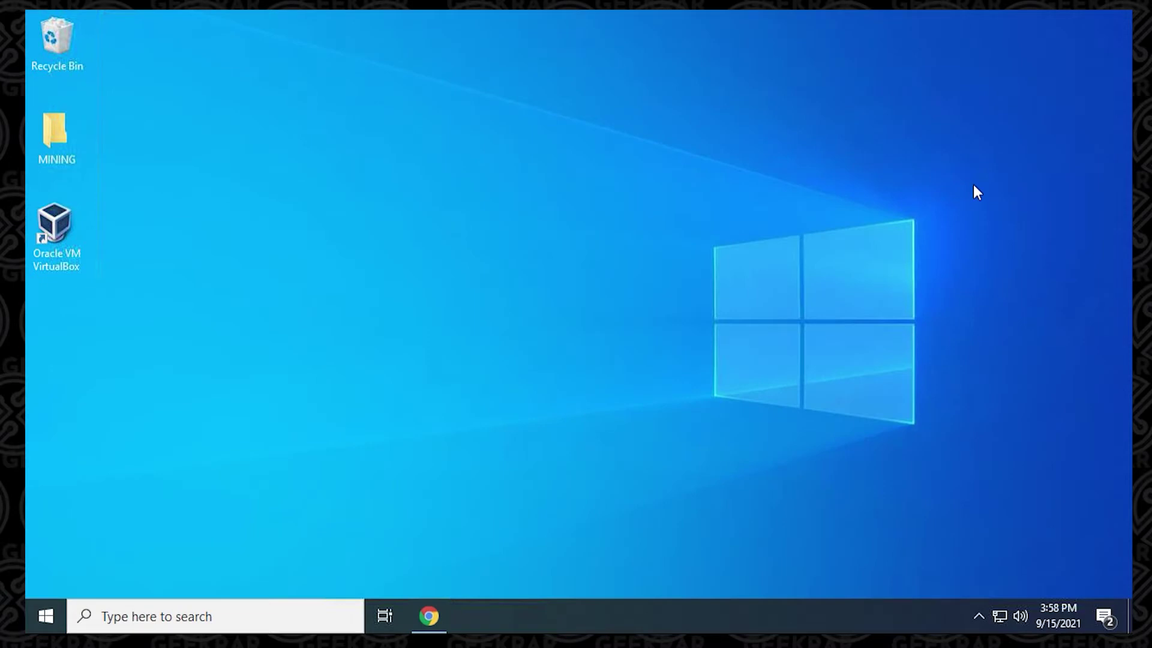
# Step: Search the taskbar for '7' and launch 7-Zip File Manager
pyautogui.click(289, 617)
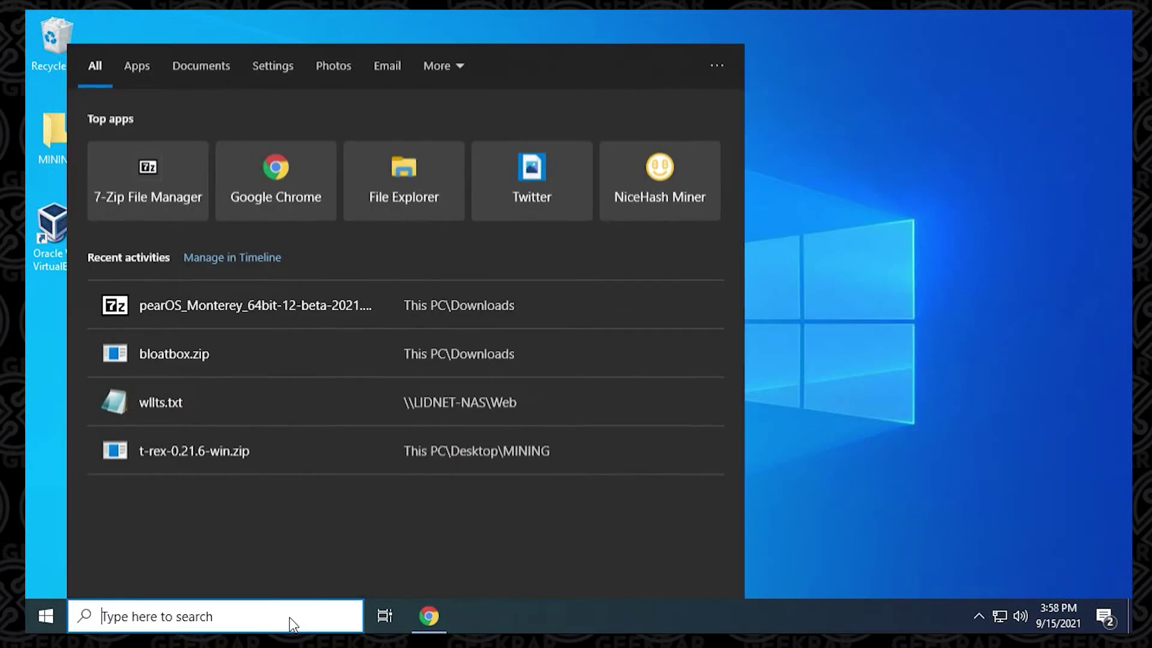
pyautogui.write('7')
pyautogui.click(219, 140)
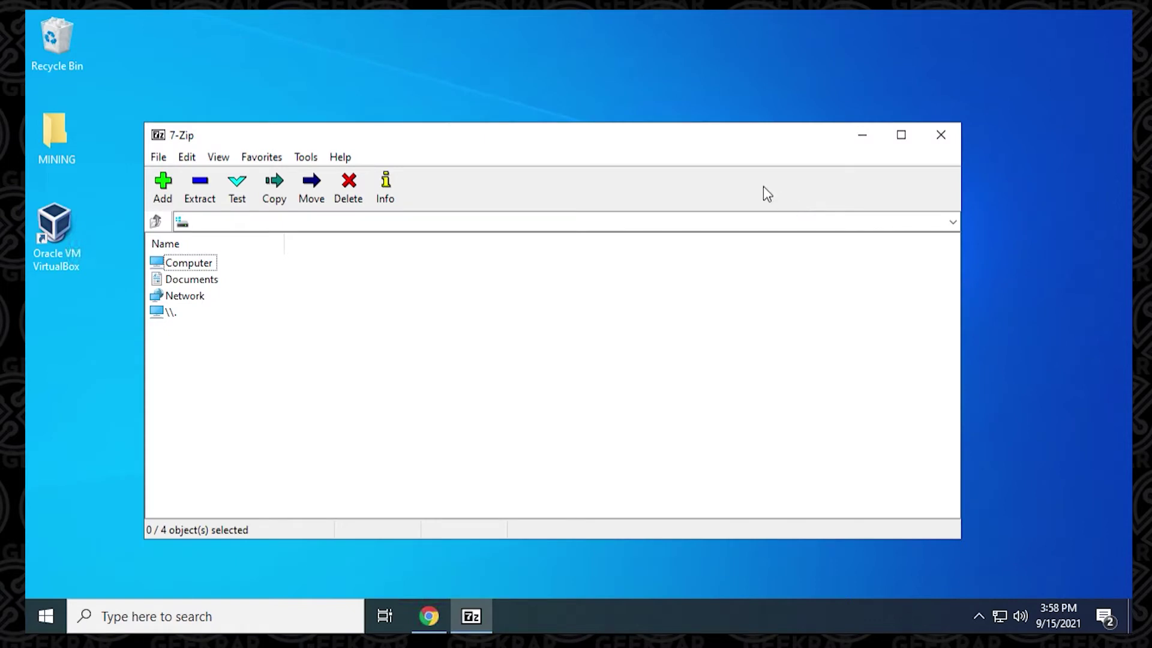
pyautogui.click(123, 617)
# Step: Open File Explorer with Win+E and select the pearOS Monterey ISO in Downloads
pyautogui.press('Escape')
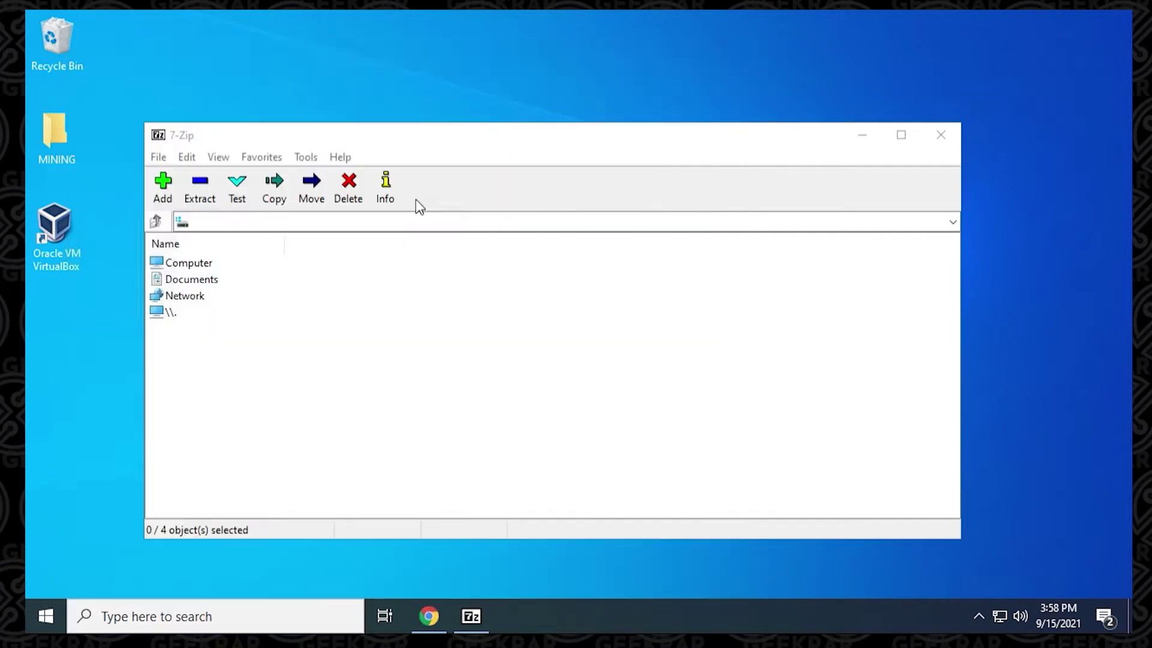
pyautogui.press('super+e')
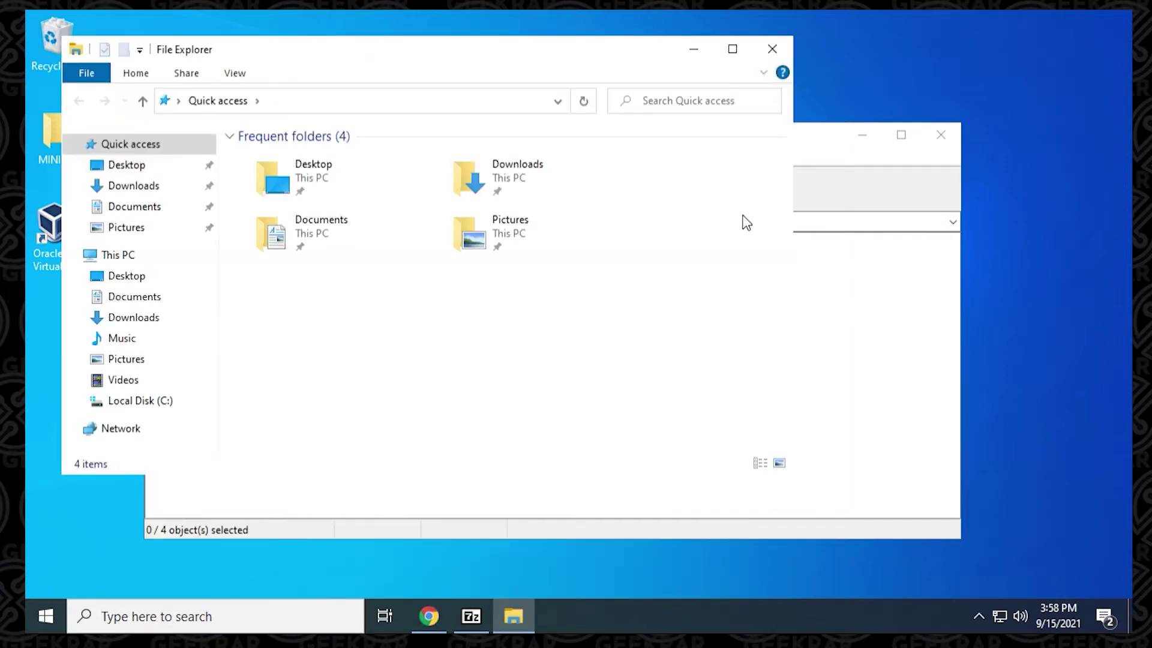
pyautogui.moveTo(558, 56); pyautogui.dragTo(743, 47)
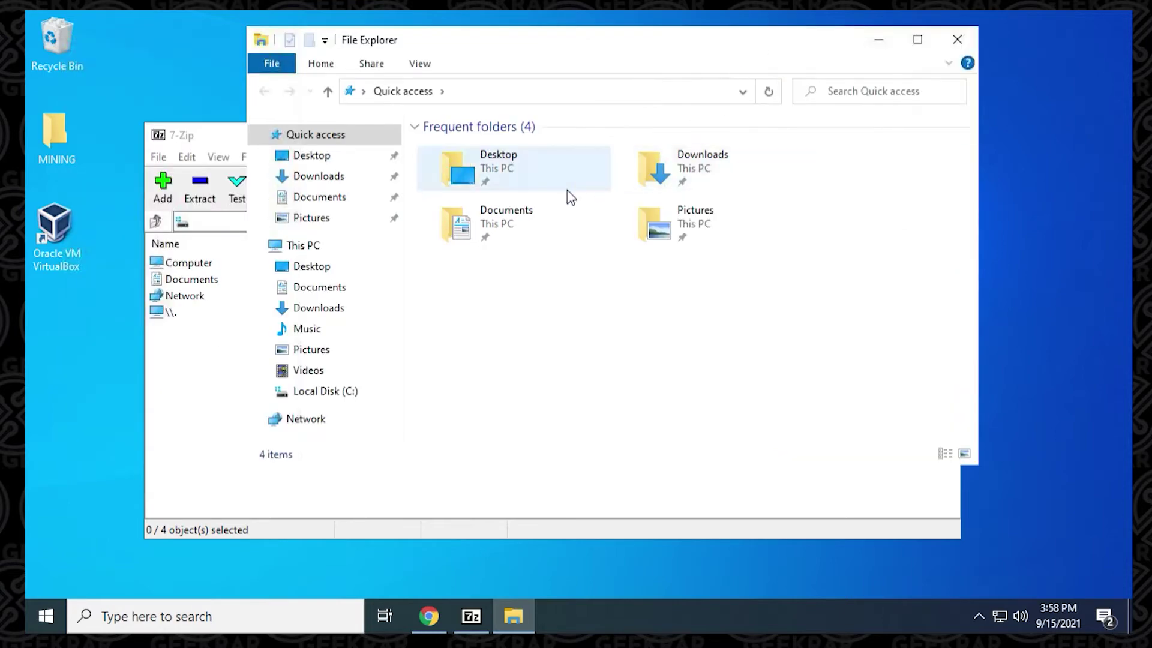
pyautogui.click(360, 180)
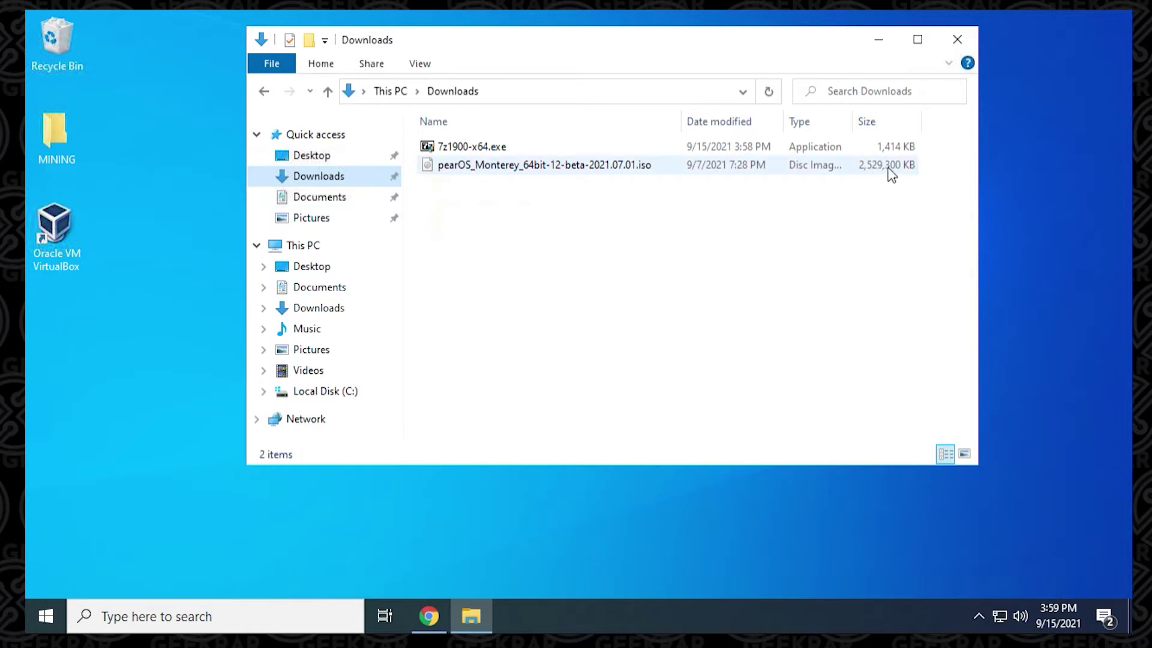
pyautogui.click(548, 169)
# Step: Add the pearOS ISO to a zip archive split into 1000M volumes
pyautogui.rightClick(548, 169)
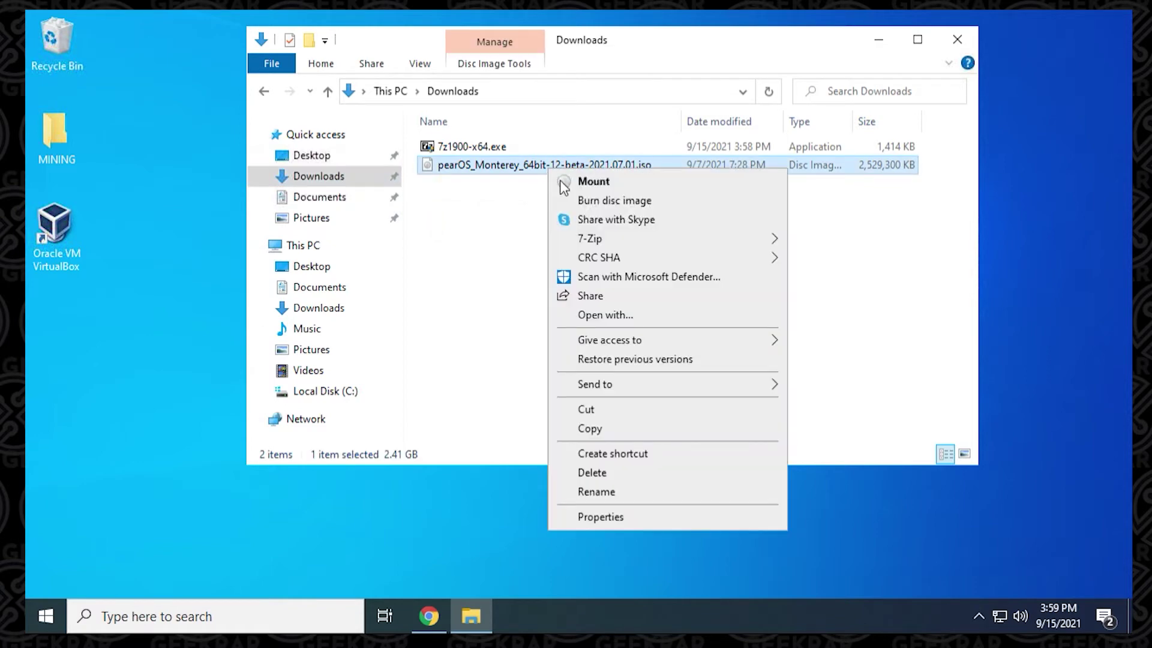
pyautogui.moveTo(594, 246)
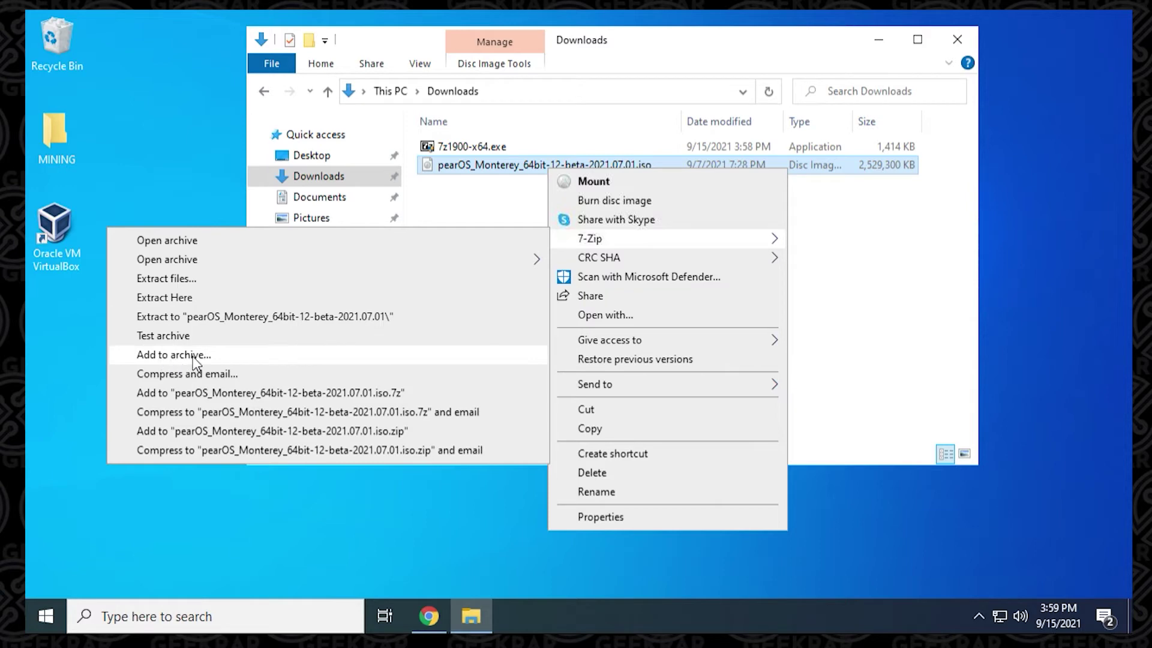
pyautogui.click(214, 355)
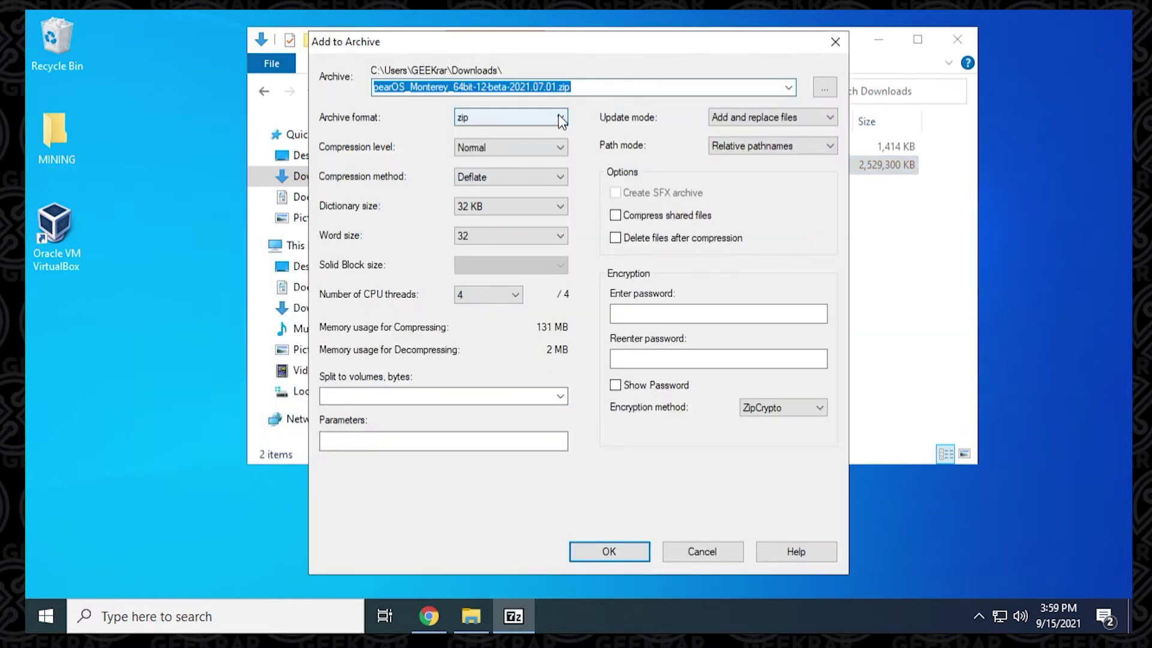
pyautogui.click(542, 118)
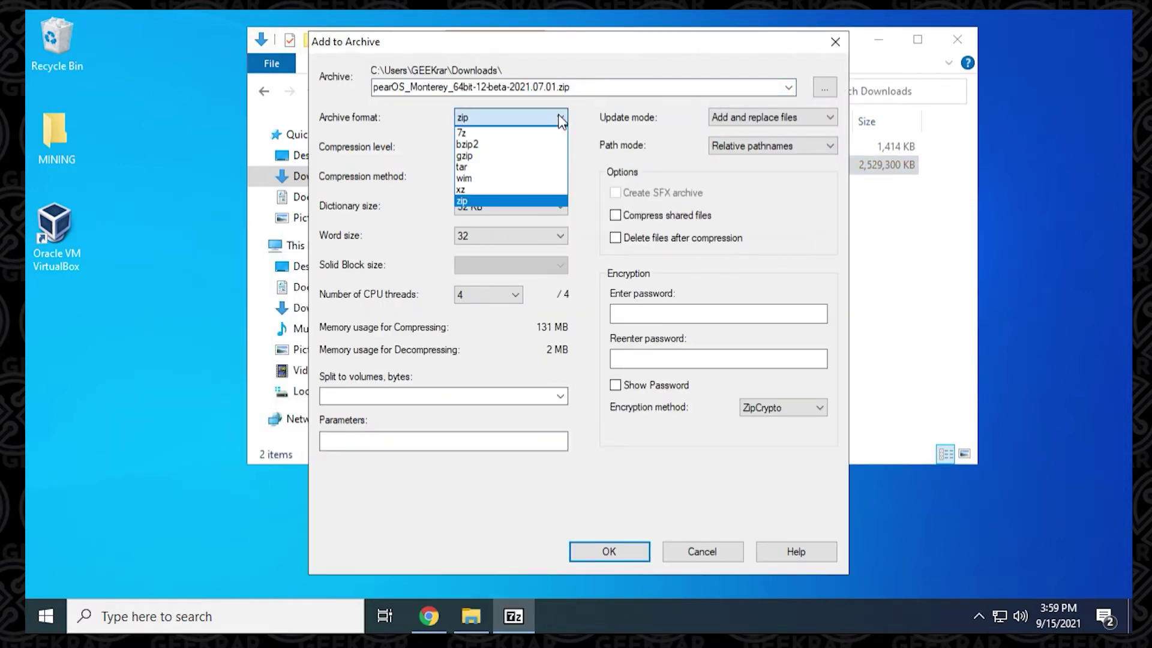
pyautogui.click(480, 200)
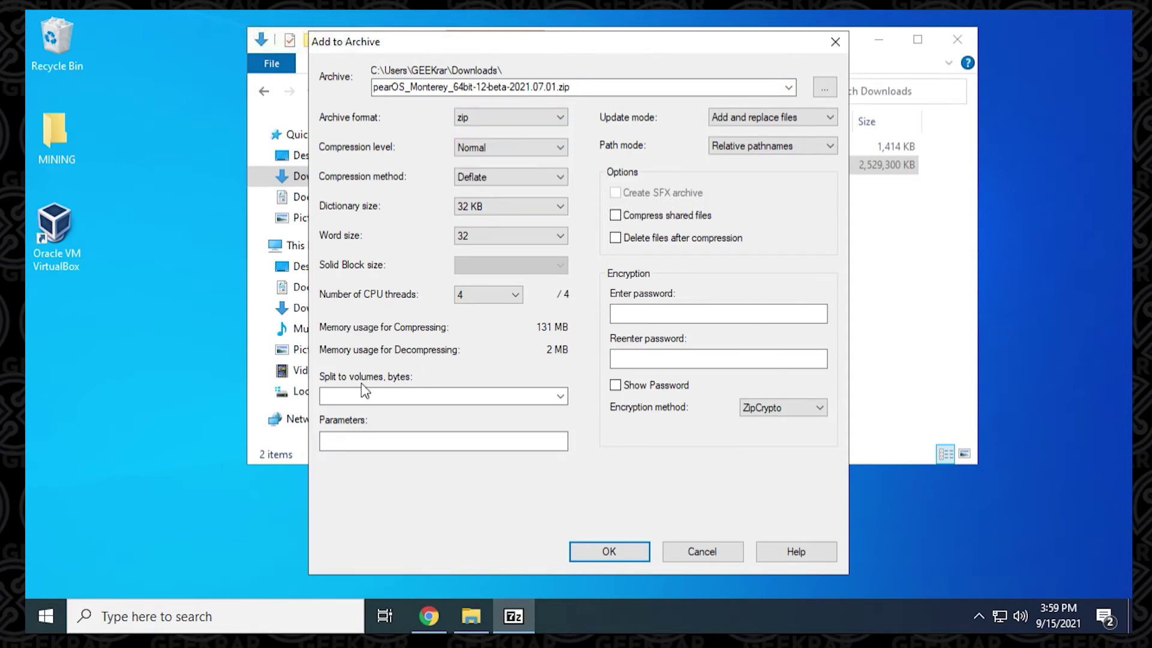
pyautogui.click(559, 396)
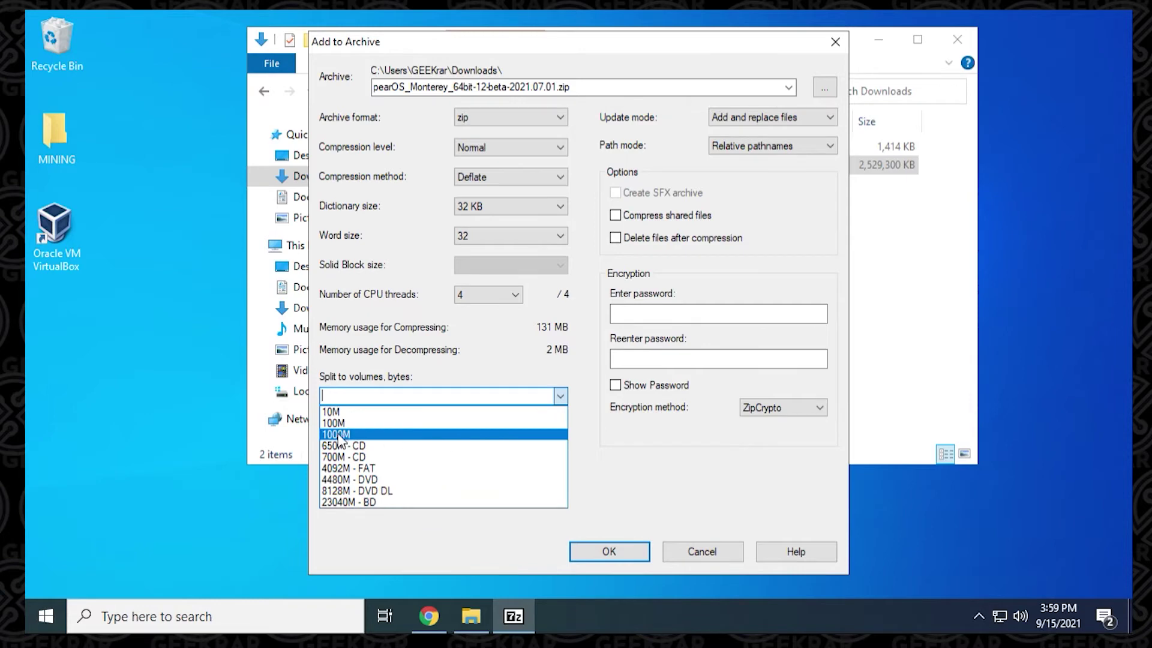
pyautogui.click(355, 435)
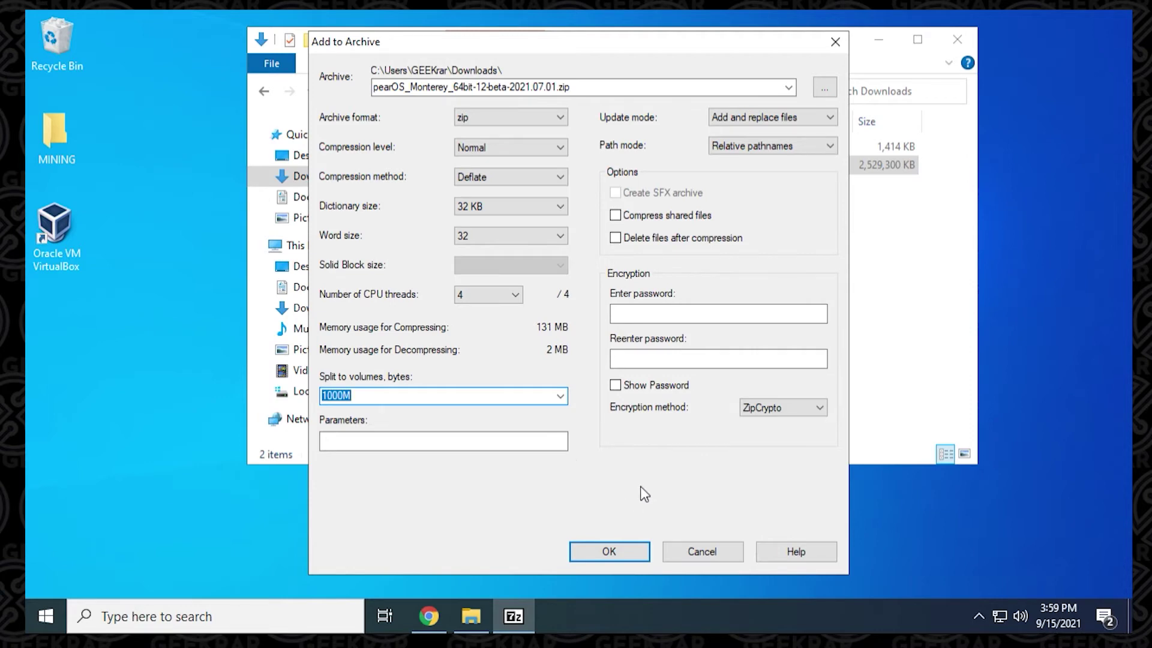
pyautogui.click(610, 552)
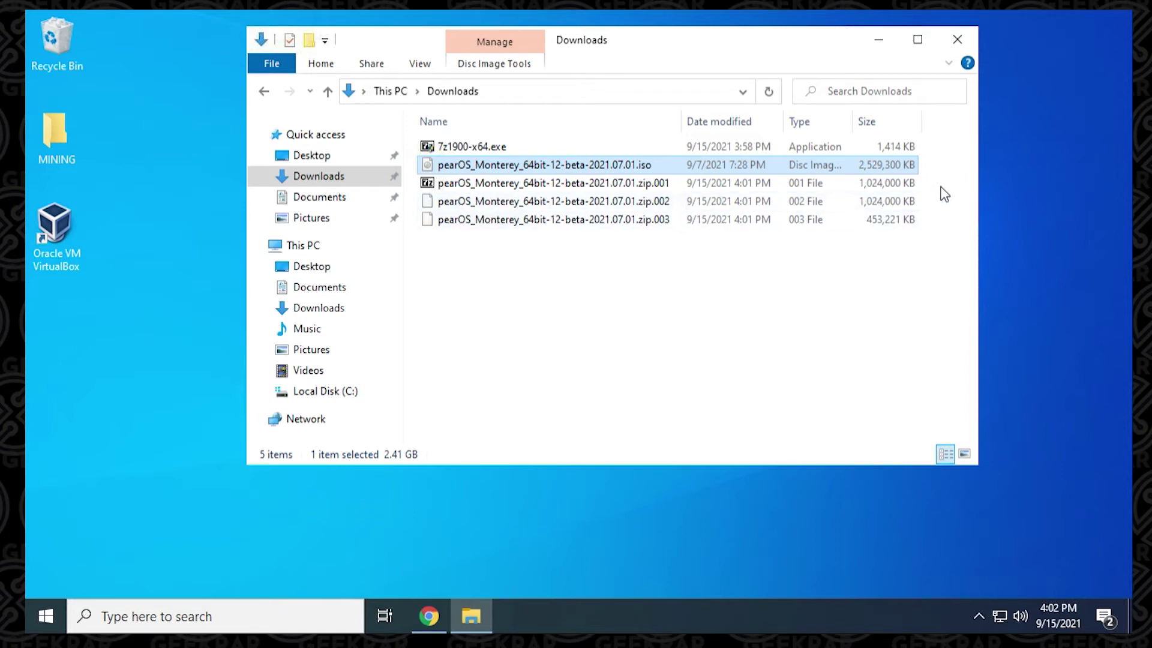
# Step: Permanently delete the 7-Zip installer and original ISO, then open zip.001 in 7-Zip
pyautogui.moveTo(927, 175); pyautogui.dragTo(773, 240)
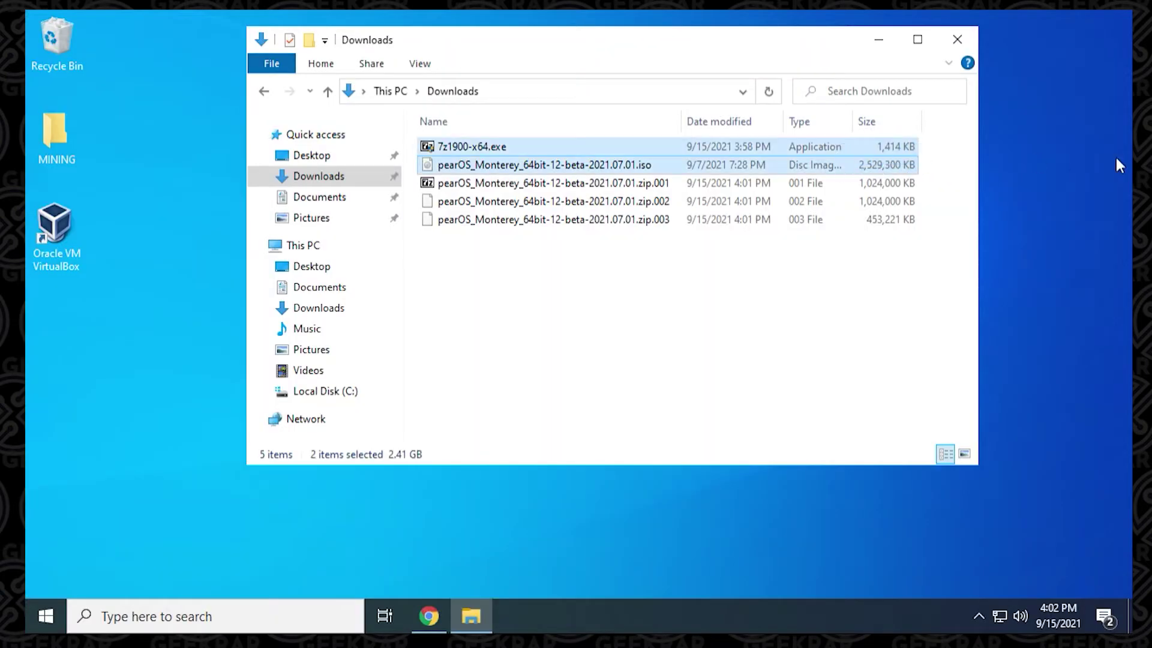
pyautogui.hotkey('shift', 'Delete')
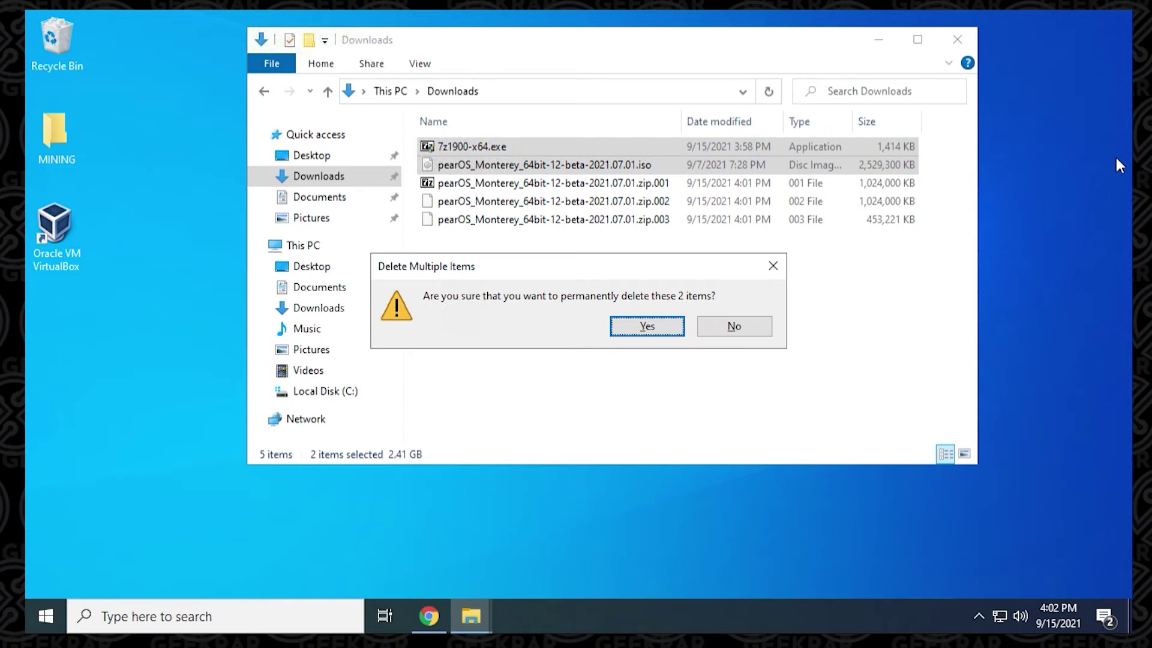
pyautogui.press('Return')
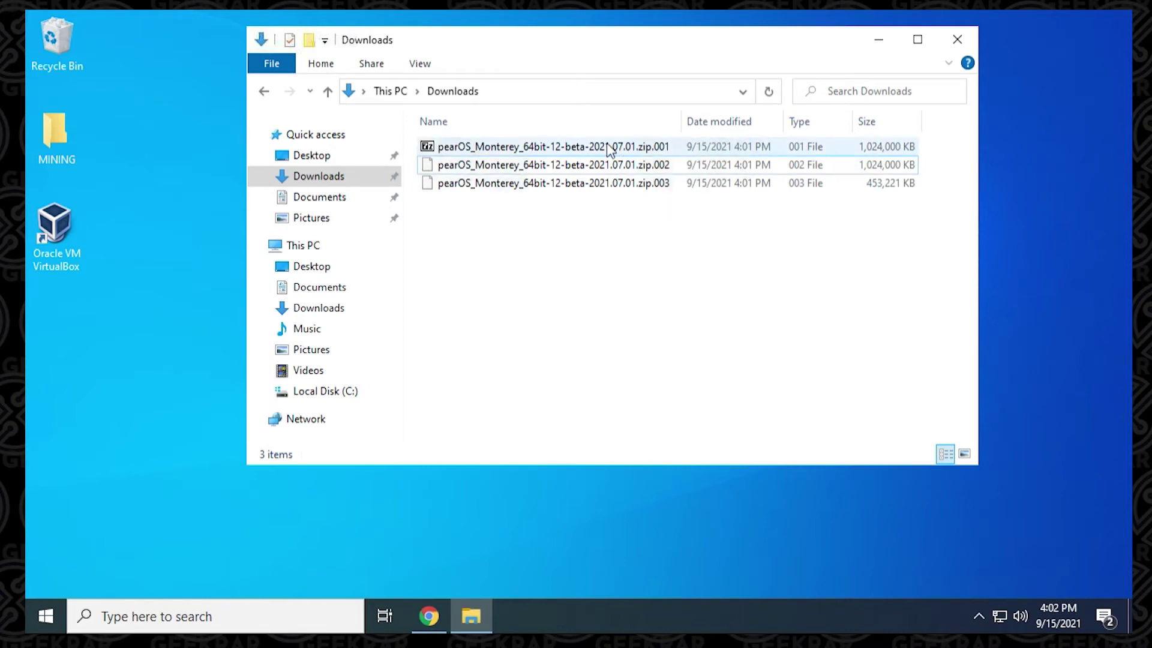
pyautogui.doubleClick(557, 149)
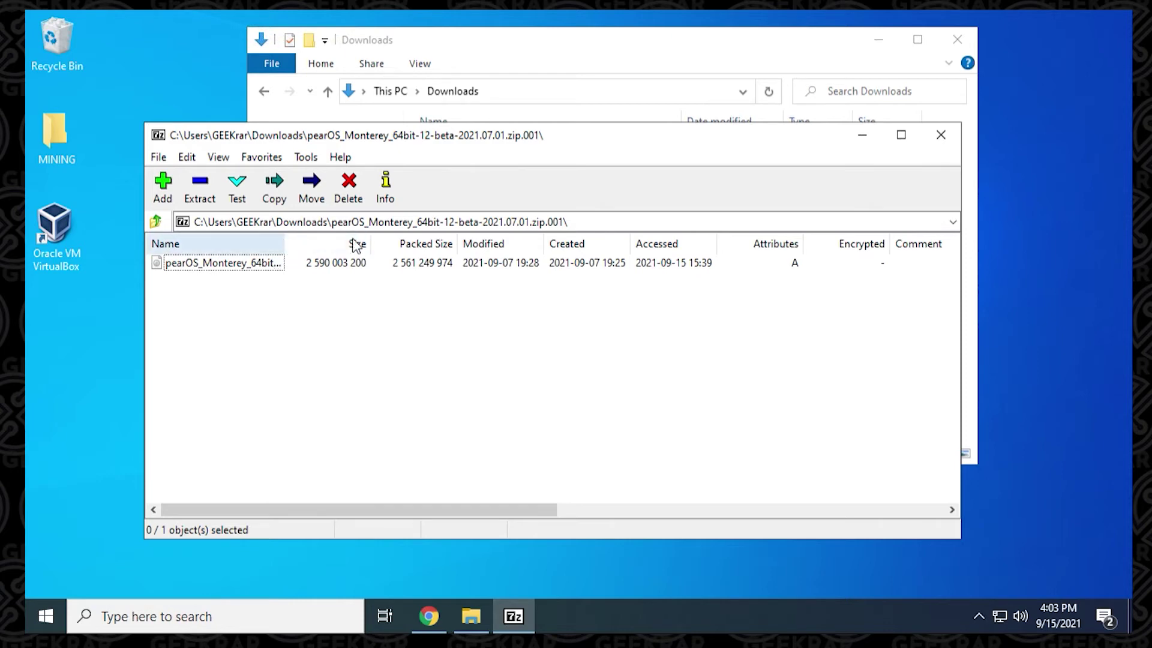
# Step: Widen the Name column and extract the 2470 M pearOS ISO into Downloads
pyautogui.moveTo(355, 246); pyautogui.dragTo(394, 246)
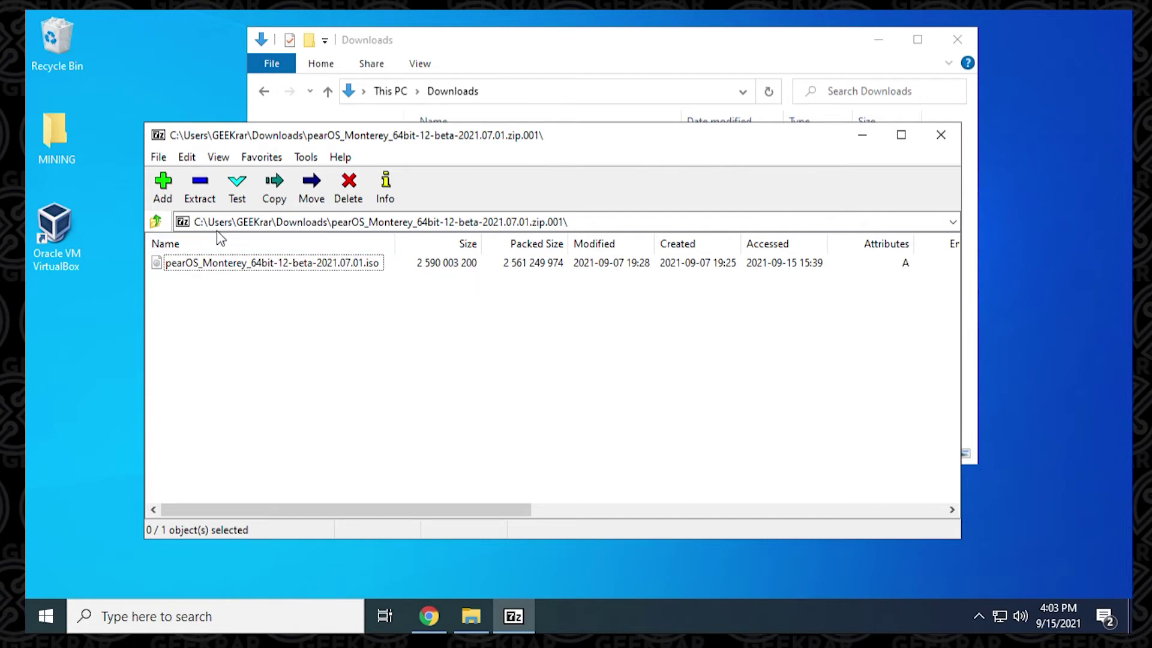
pyautogui.click(207, 198)
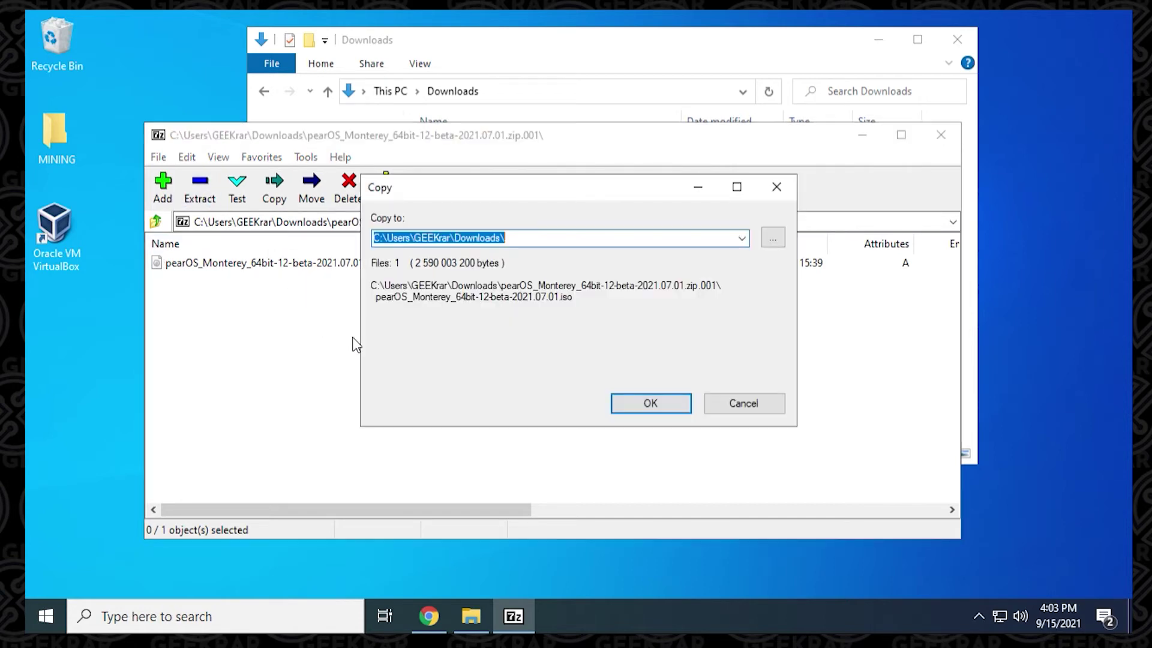
pyautogui.click(632, 402)
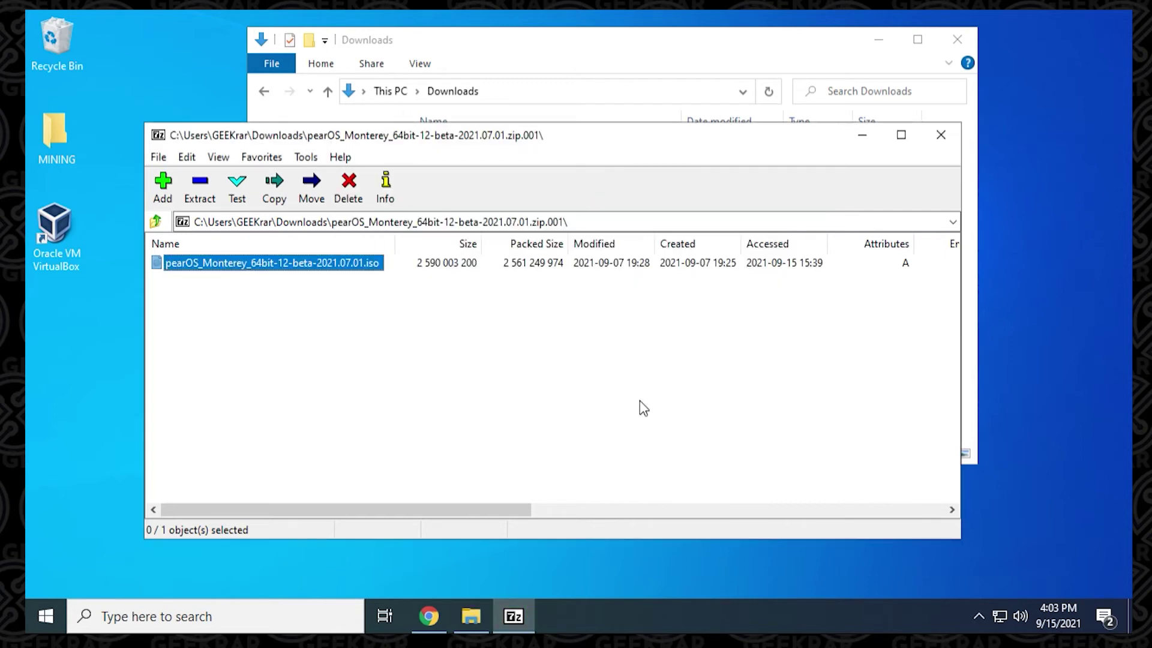
# Step: Close 7-Zip and confirm the restored 2,529,300 KB ISO sits in Downloads
pyautogui.click(954, 141)
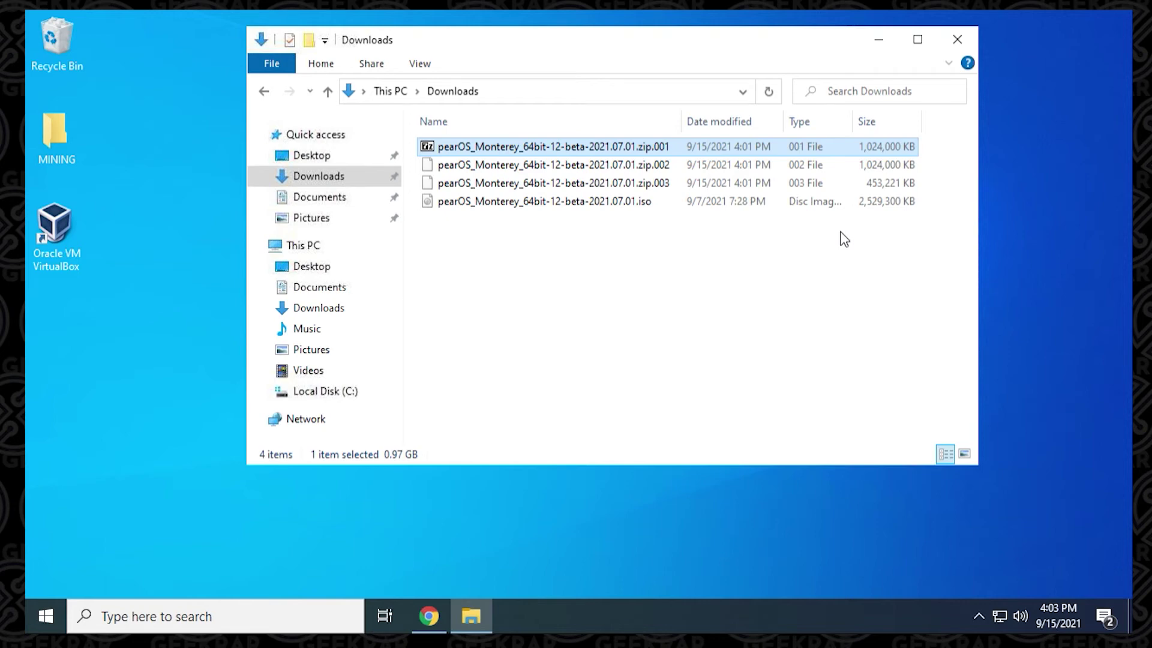
pyautogui.click(609, 203)
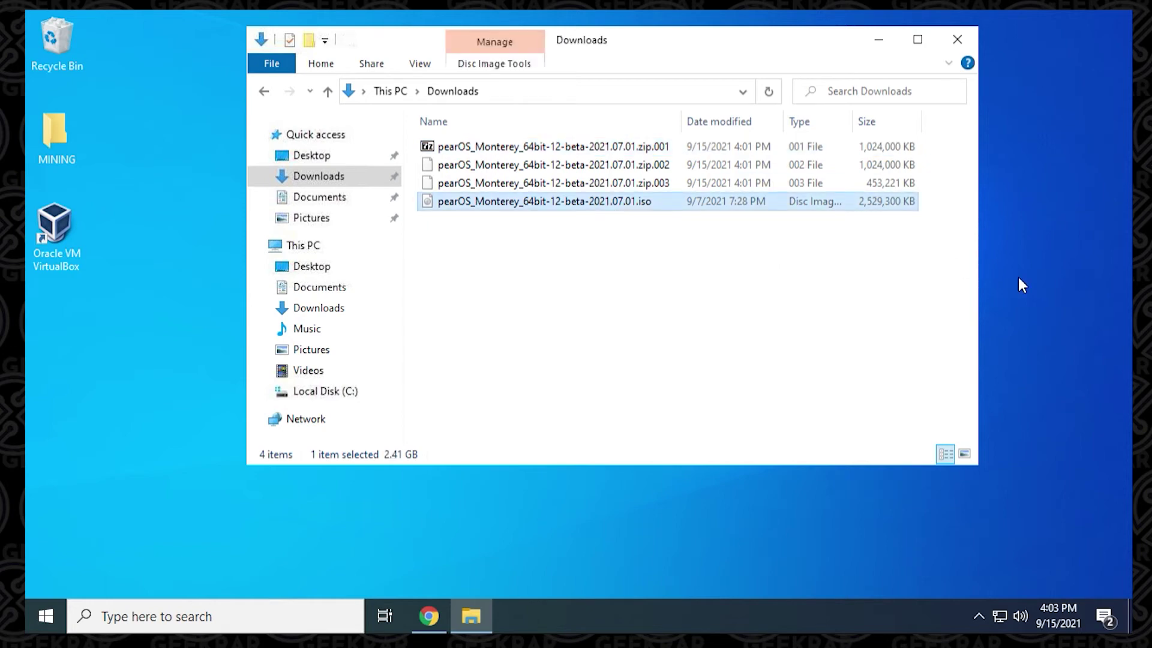
pyautogui.click(318, 197)
pyautogui.click(262, 90)
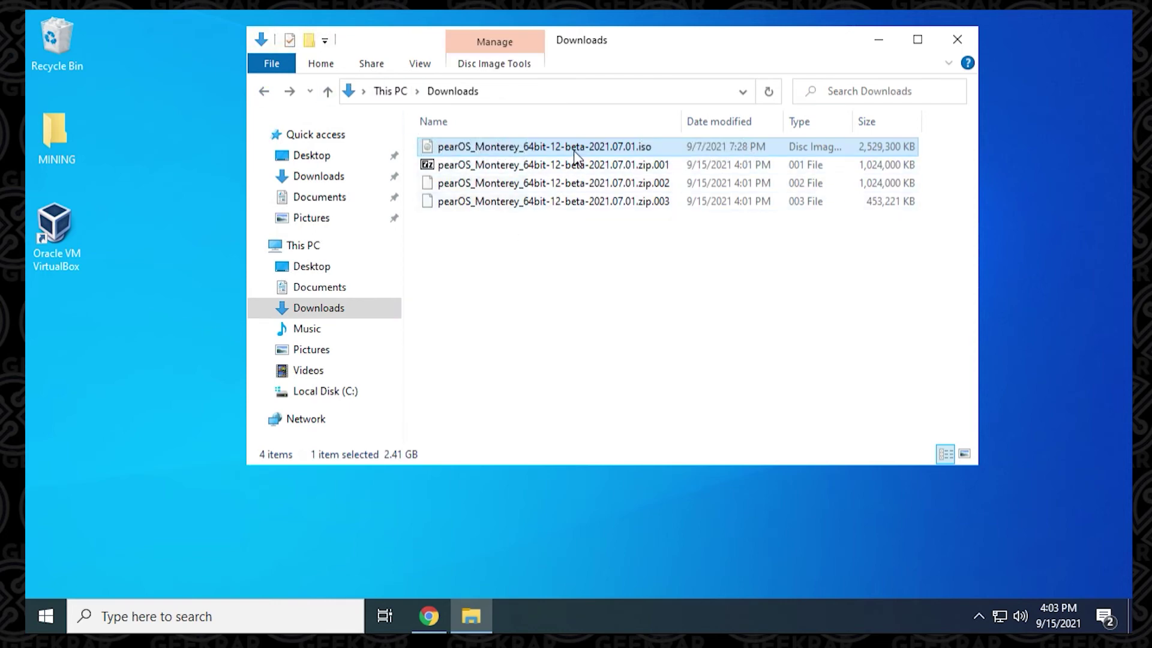
# Step: Move the extracted ISO and the zip.003 volume into Documents
pyautogui.moveTo(577, 145); pyautogui.dragTo(335, 194)
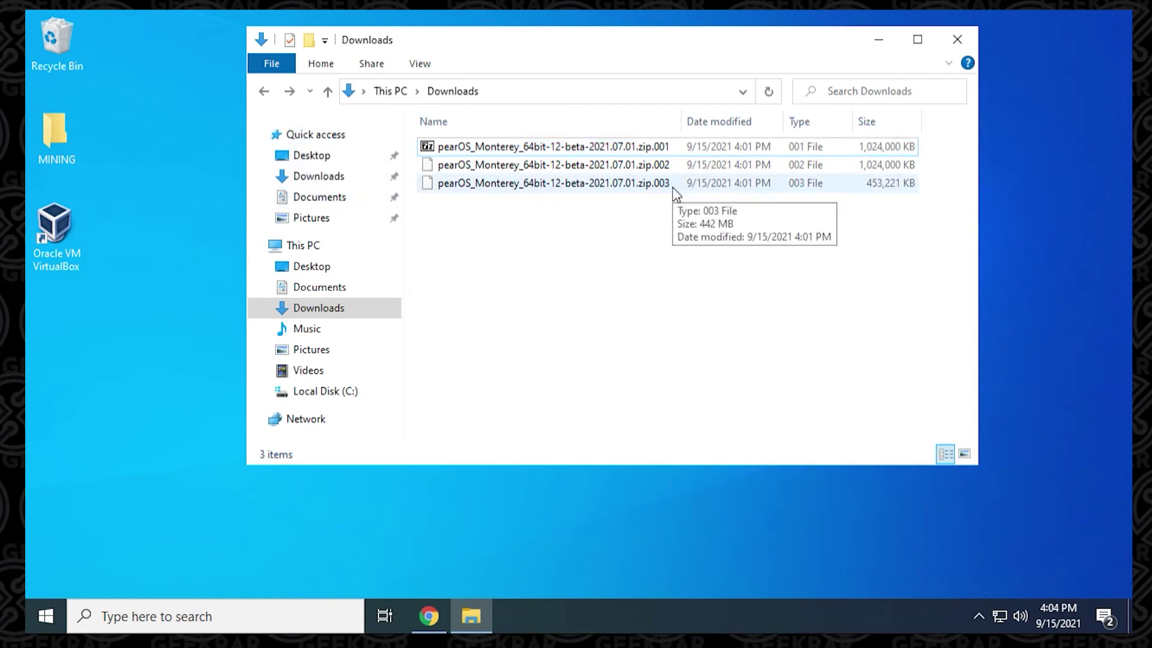
pyautogui.click(611, 191)
pyautogui.moveTo(611, 191); pyautogui.dragTo(300, 198)
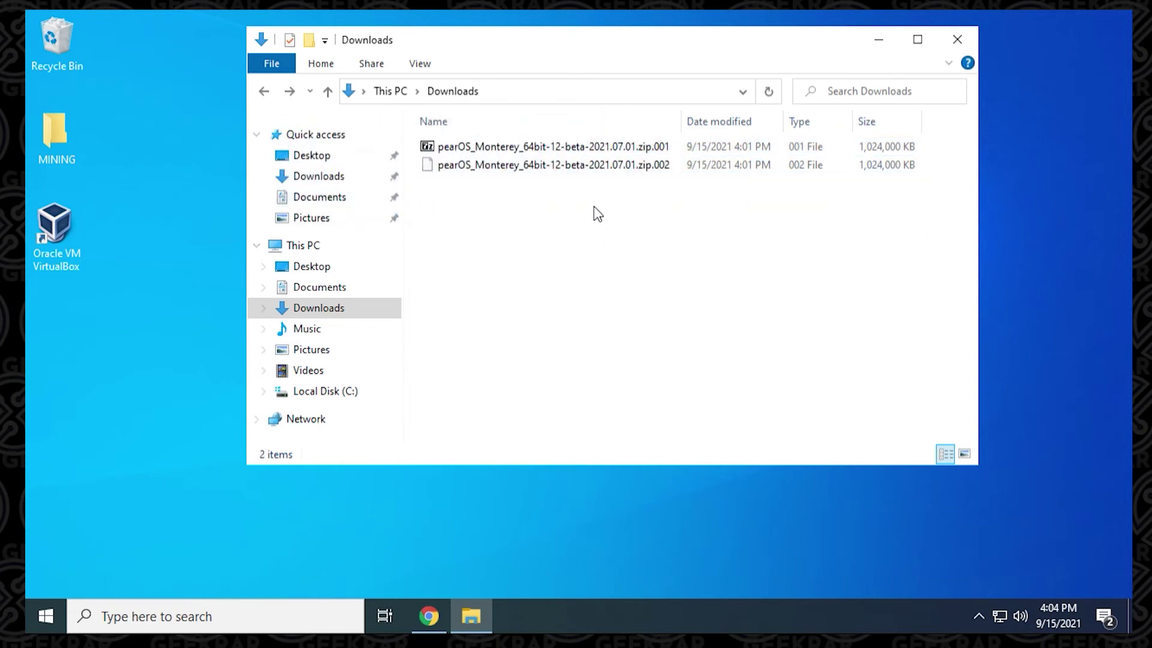
# Step: Extract the ISO from only zip.001 and zip.002, dismiss the data error, and close 7-Zip
pyautogui.doubleClick(542, 146)
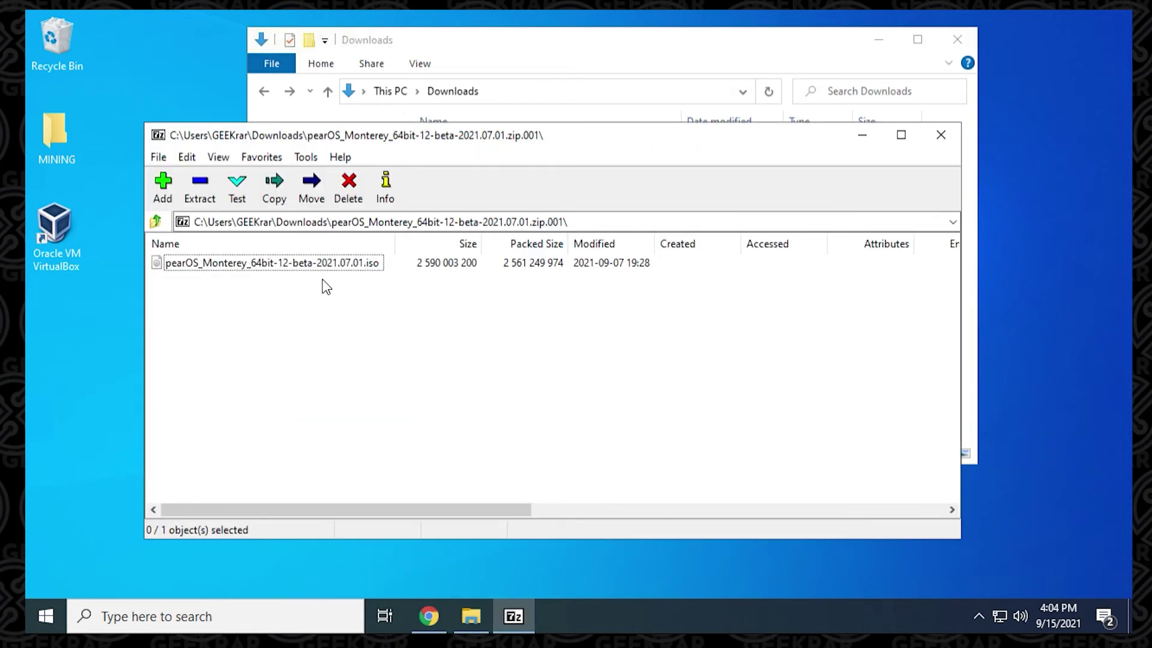
pyautogui.click(209, 196)
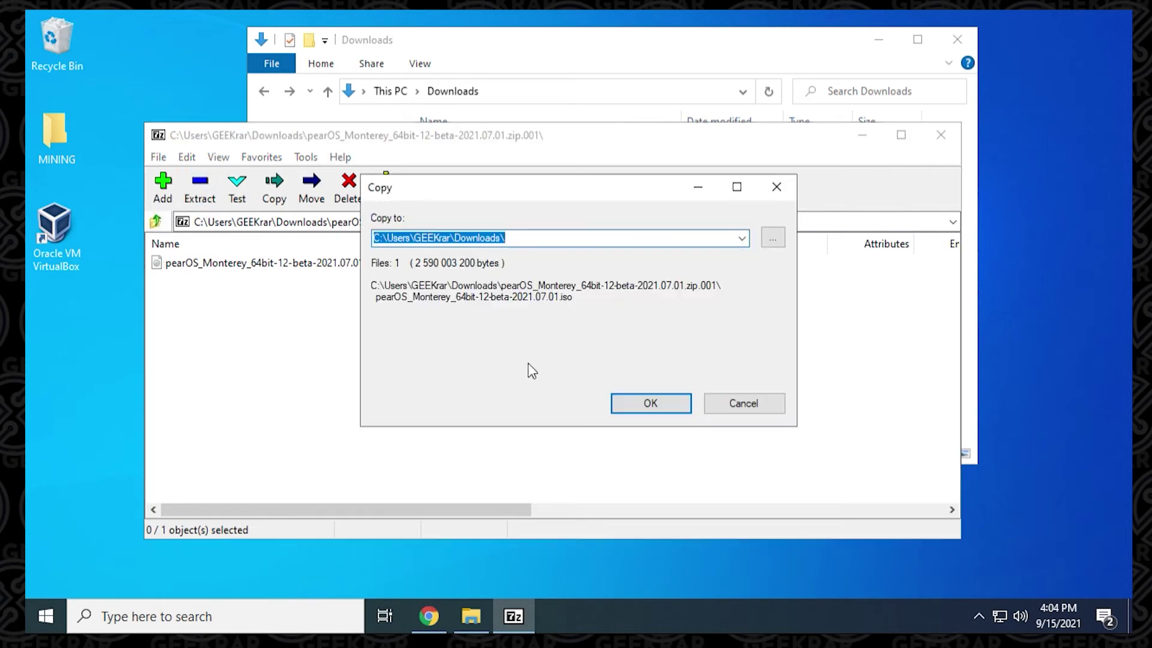
pyautogui.click(650, 403)
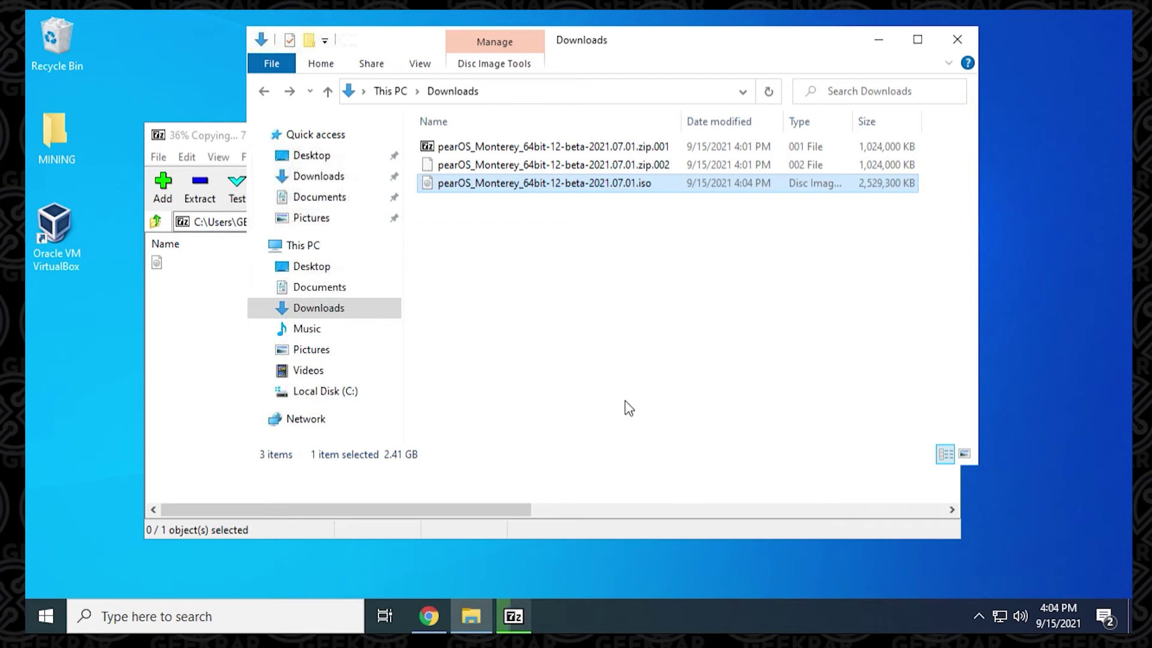
pyautogui.click(545, 528)
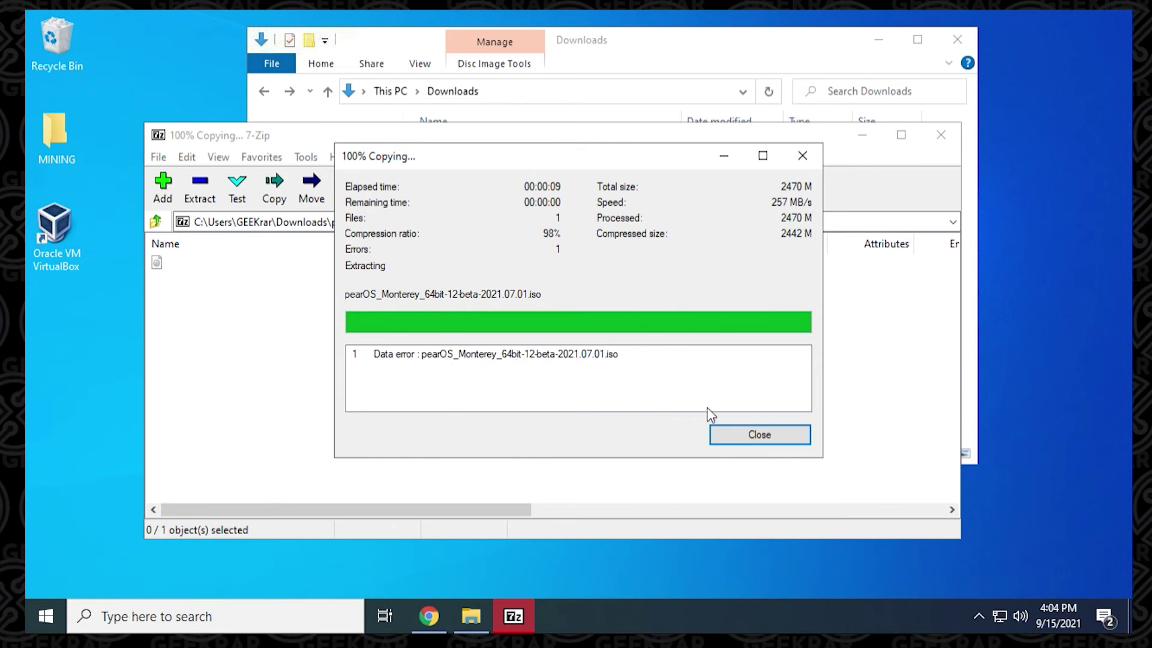
pyautogui.click(738, 438)
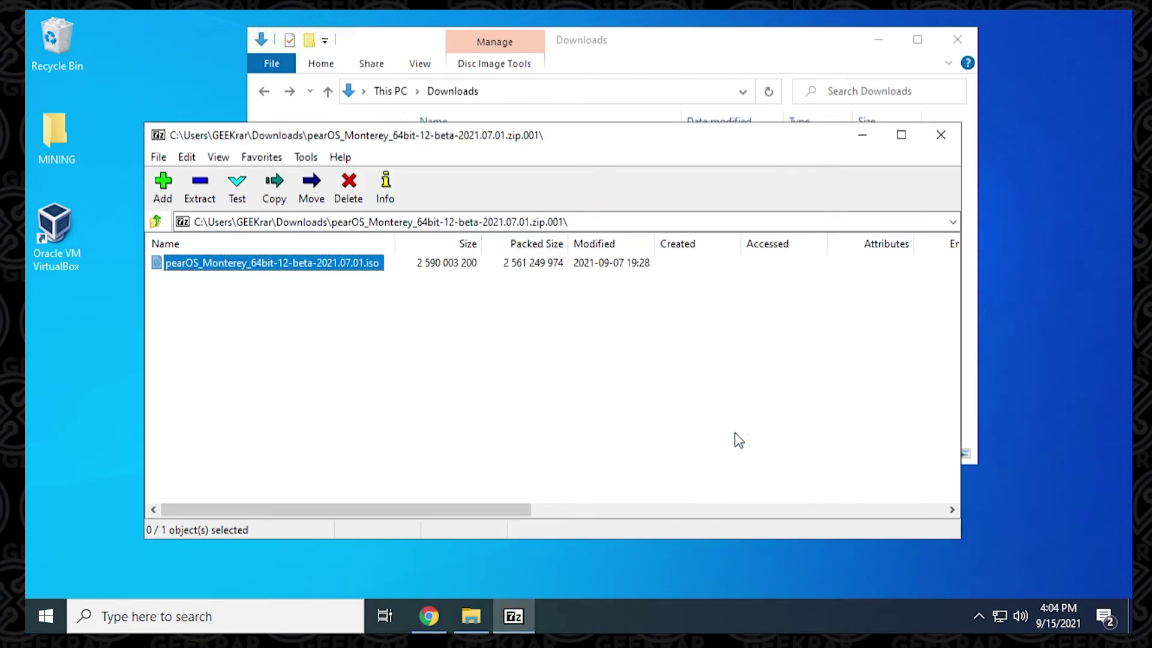
pyautogui.click(930, 136)
# Step: Close 7-Zip and check the incomplete 2,055,712 KB ISO in Downloads
pyautogui.click(873, 219)
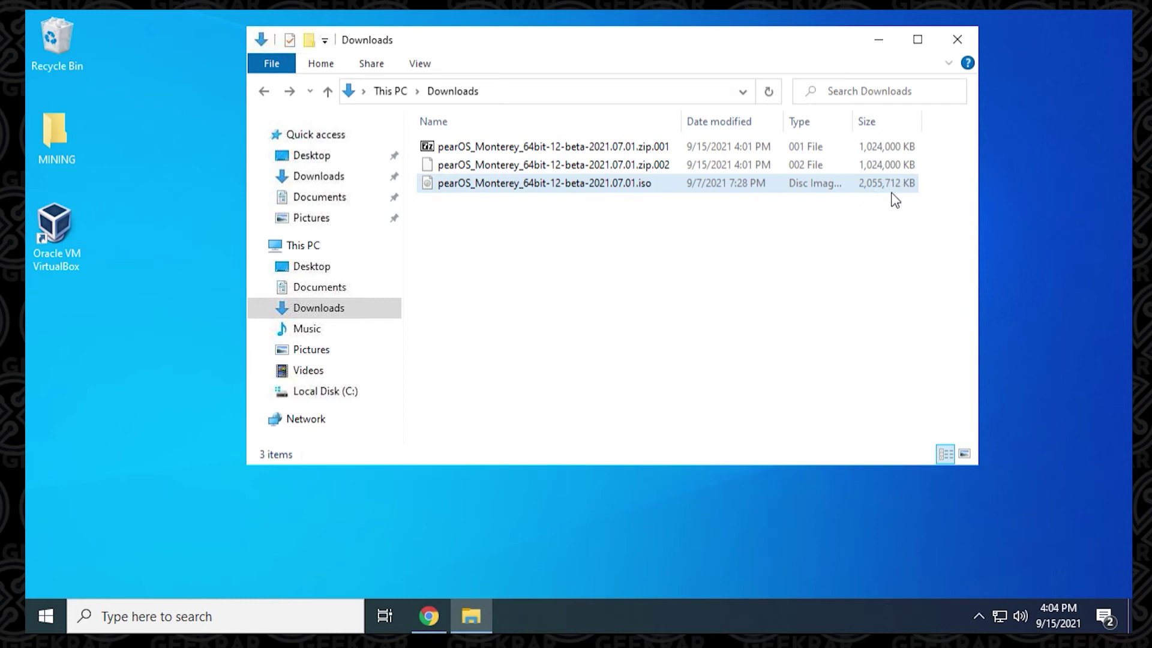
pyautogui.click(347, 198)
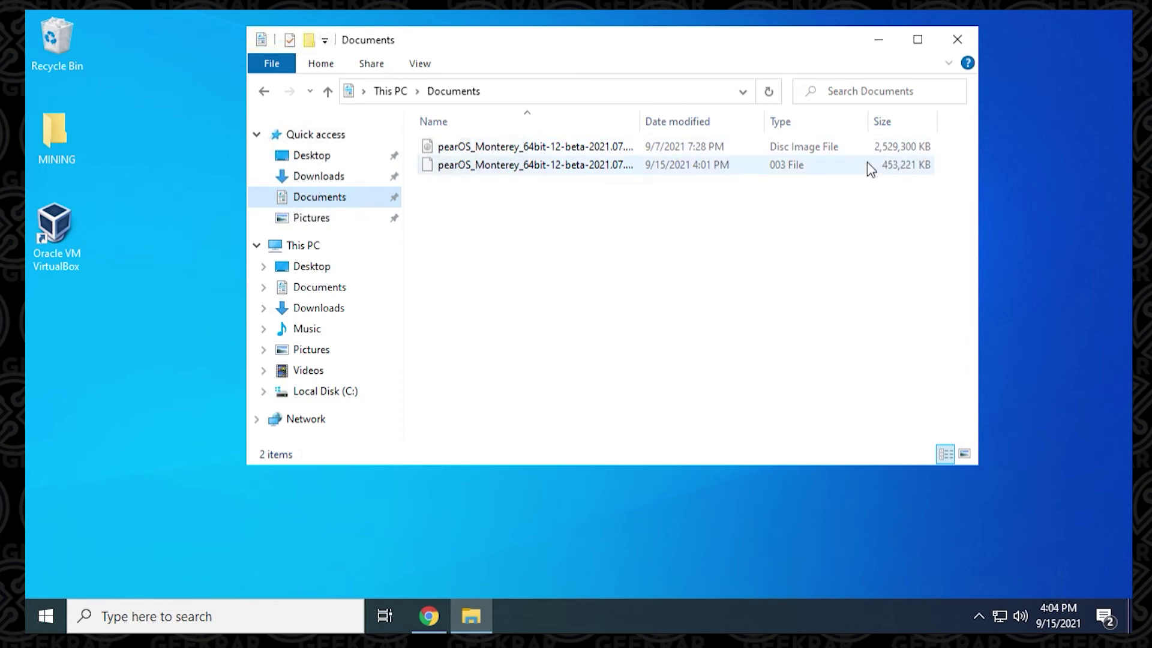
pyautogui.click(334, 180)
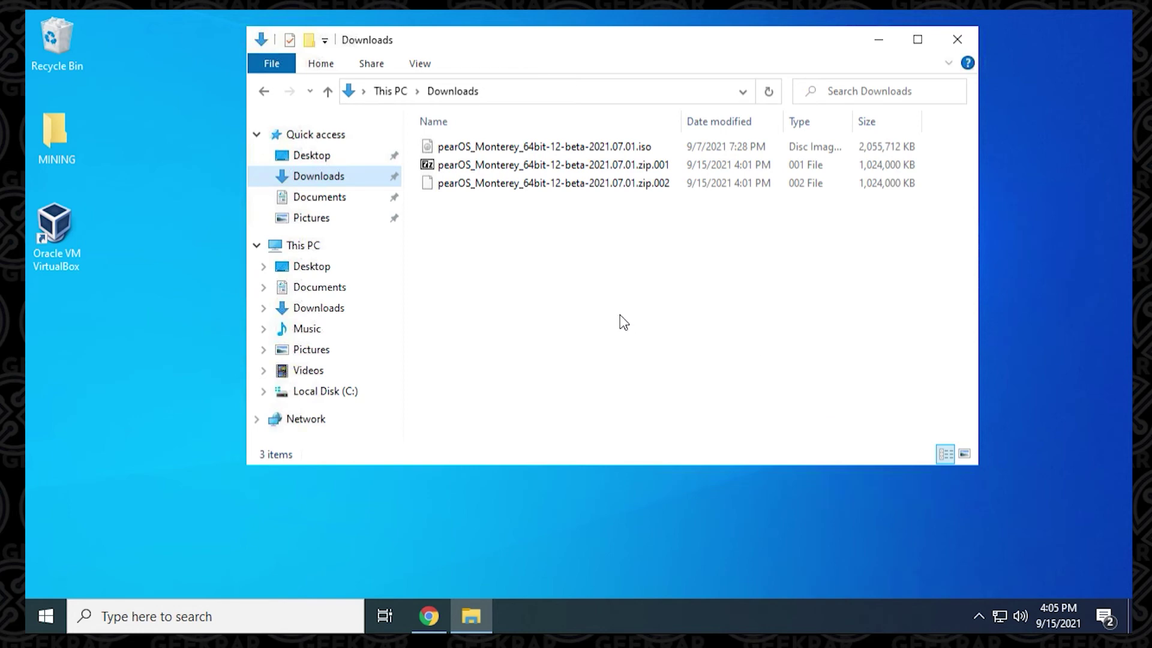
# Step: Select the complete 2,529,300 KB pearOS ISO in Documents and switch to the SHA256 checksum page
pyautogui.click(333, 201)
pyautogui.click(645, 148)
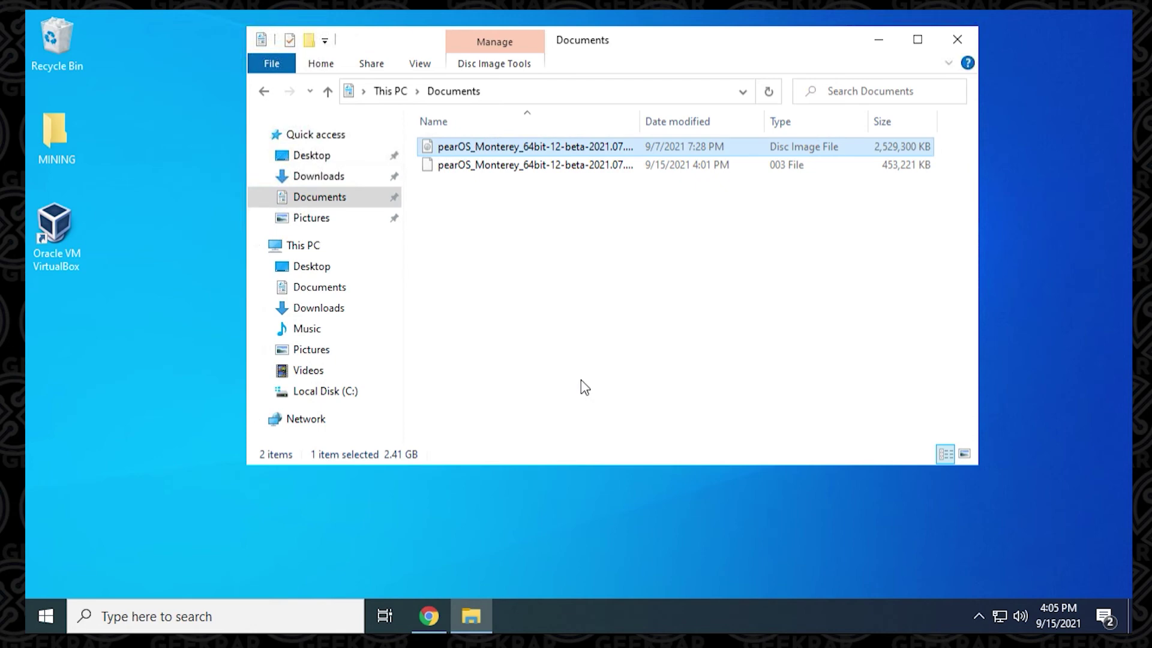
pyautogui.hotkey('alt', 'Tab')
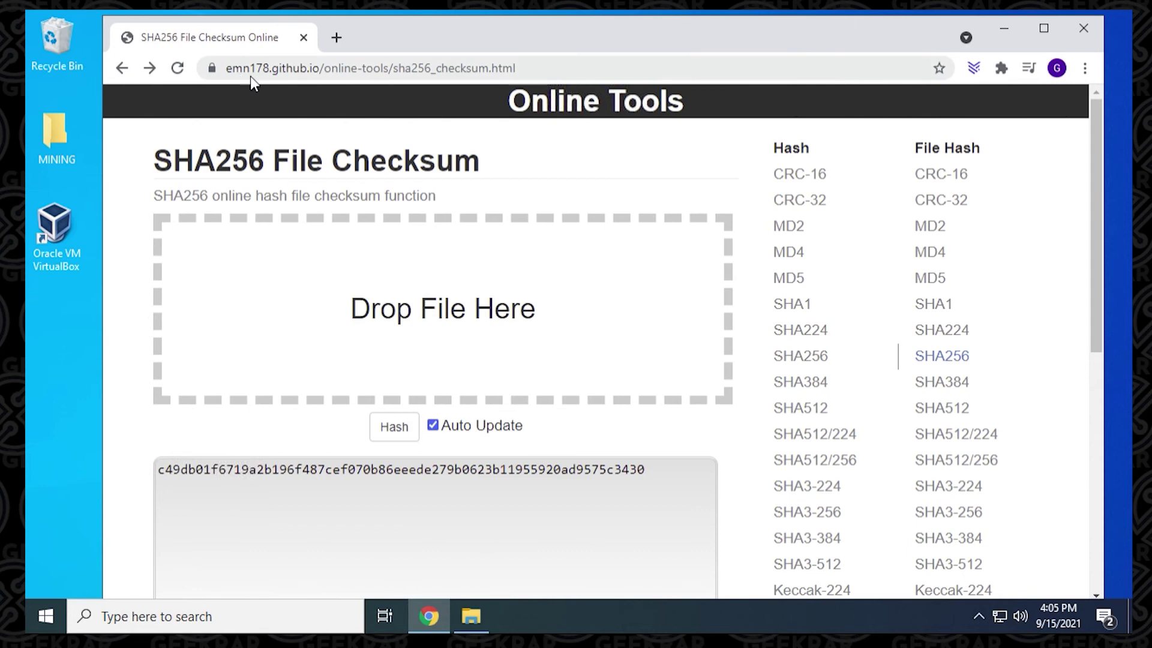
# Step: Hash the pearOS ISO in the online SHA256 tool and select the result c49db01f…9575c3430
pyautogui.click(473, 613)
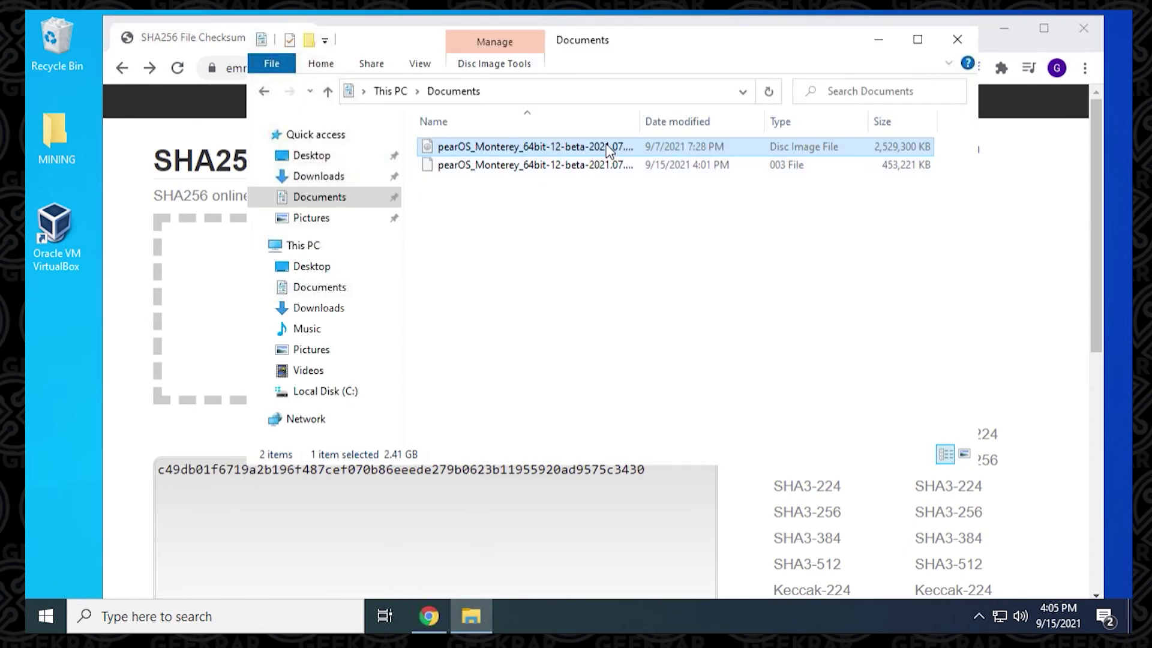
pyautogui.moveTo(609, 150); pyautogui.dragTo(196, 311)
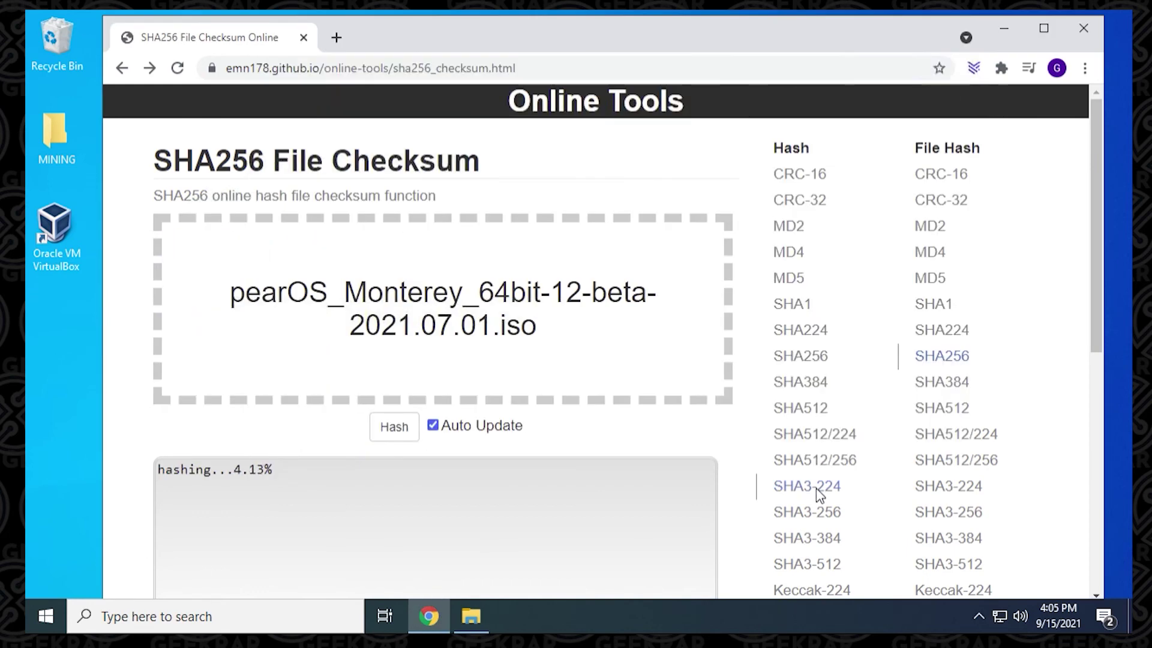
pyautogui.click(482, 614)
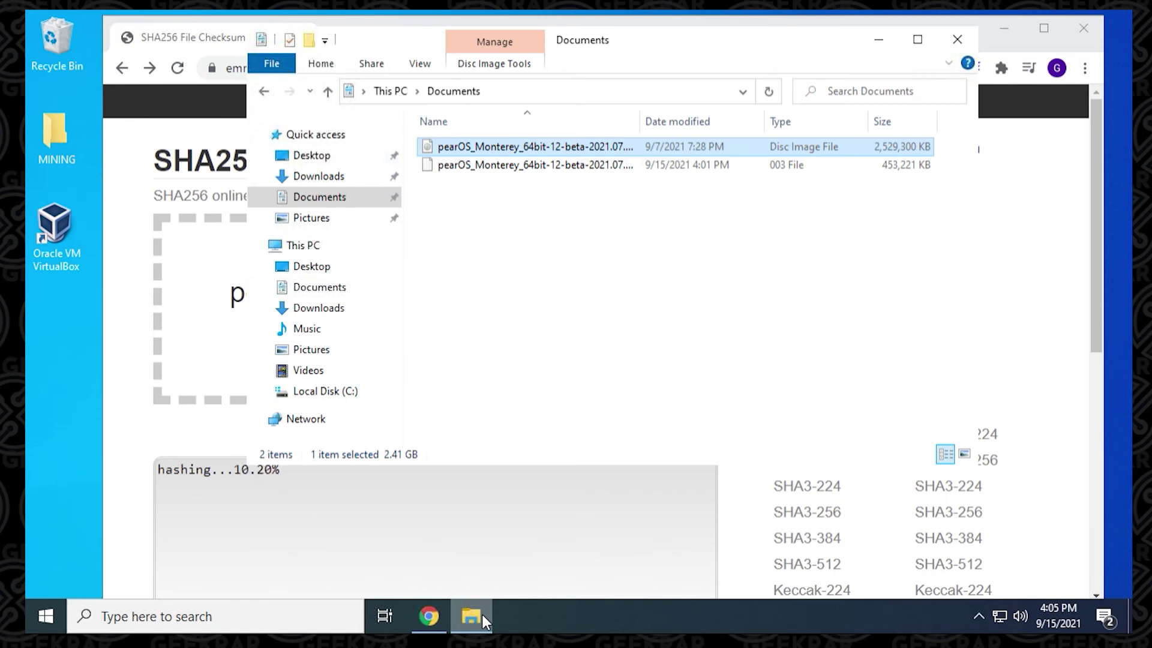
pyautogui.click(481, 614)
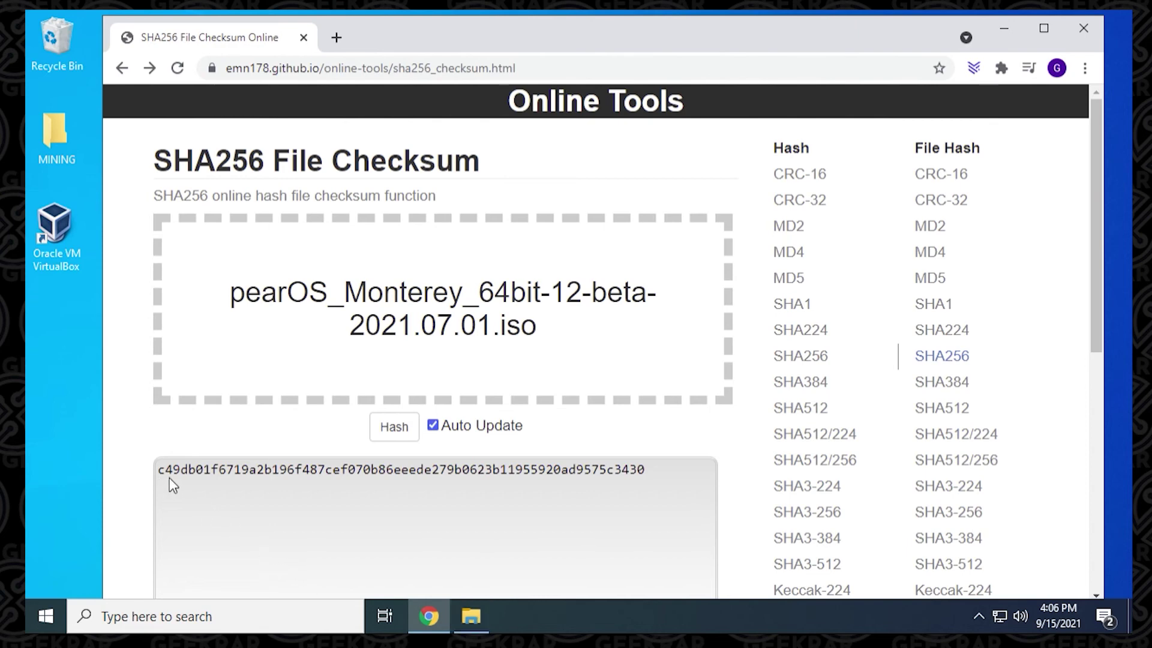
pyautogui.moveTo(156, 469); pyautogui.dragTo(648, 471)
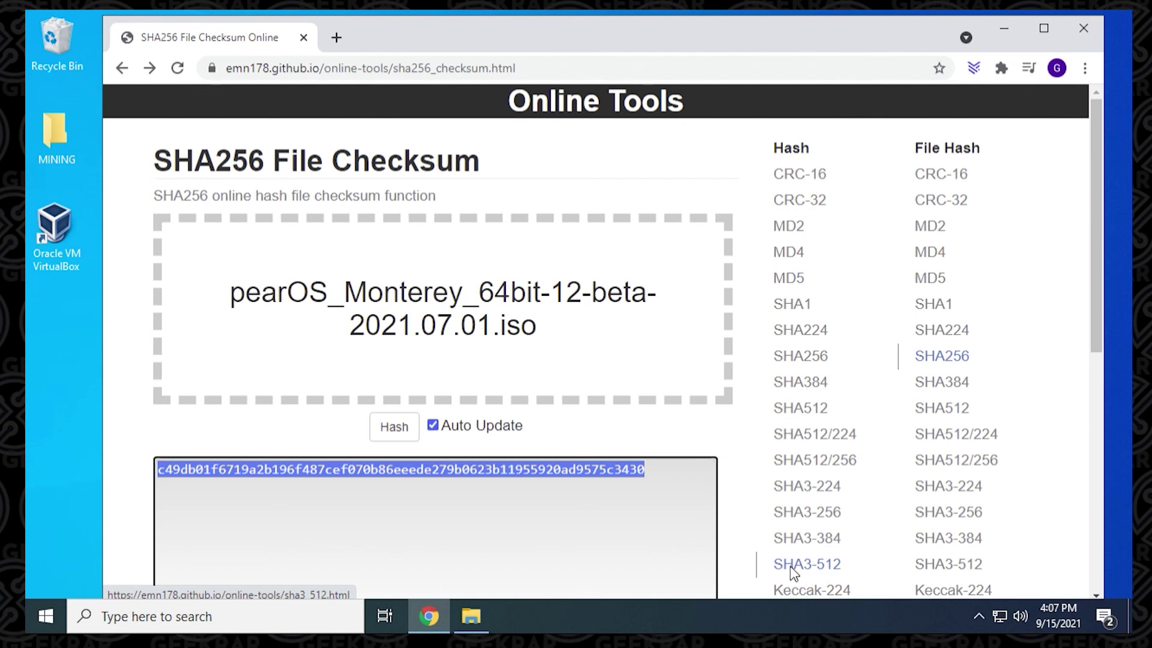
# Step: Minimize Chrome and bring back the Documents folder showing the ISO and zip.003 volume
pyautogui.click(1004, 30)
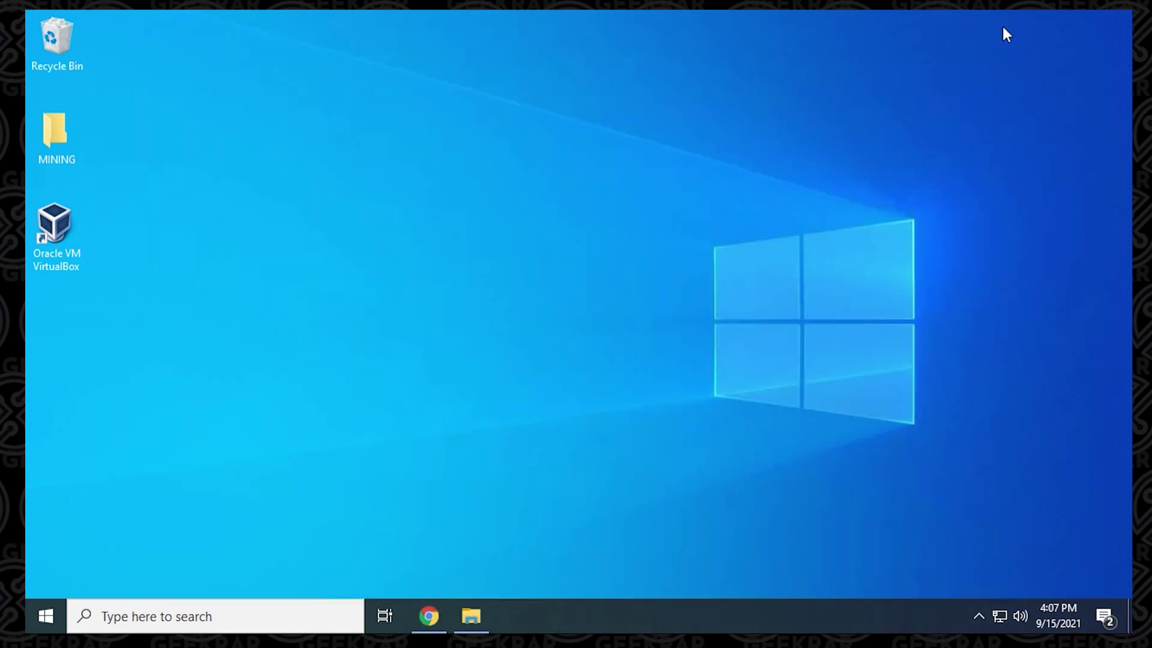
pyautogui.click(479, 625)
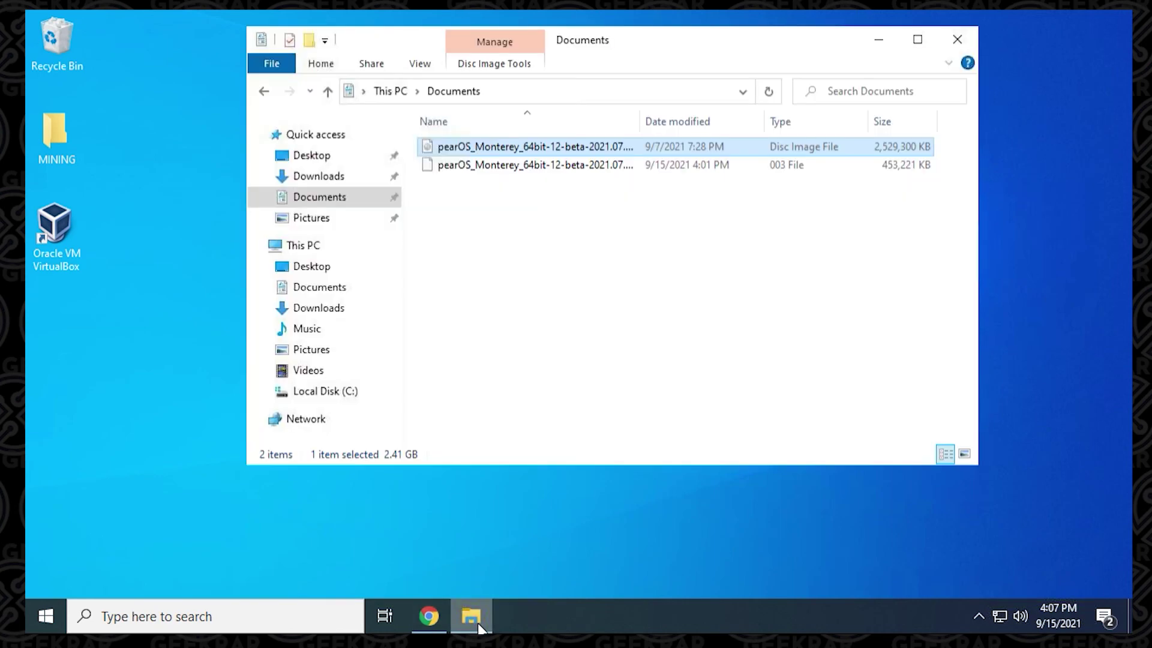